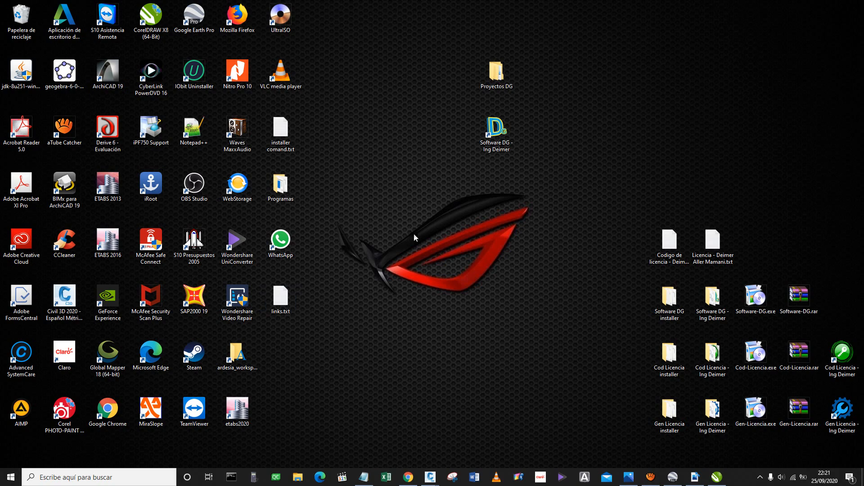
# Step: Open the DG road design software in a maximized window and load and start the project "Proyecto Anta"
pyautogui.click(505, 143)
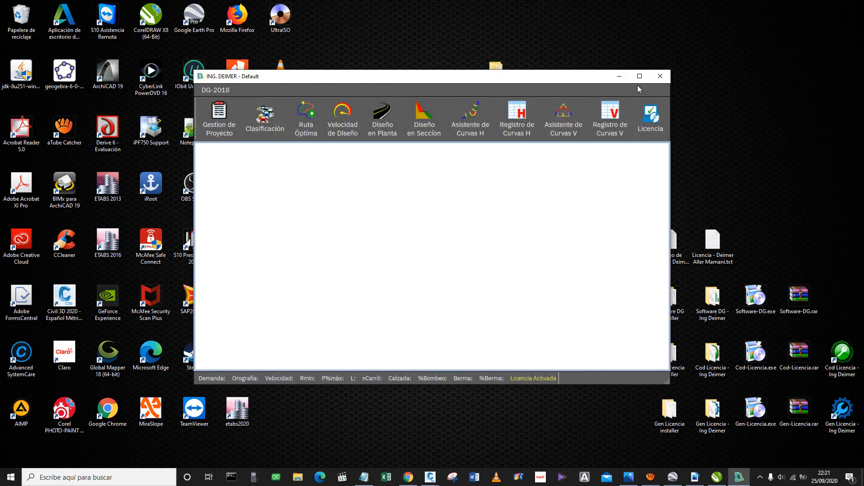
pyautogui.click(640, 80)
pyautogui.click(22, 55)
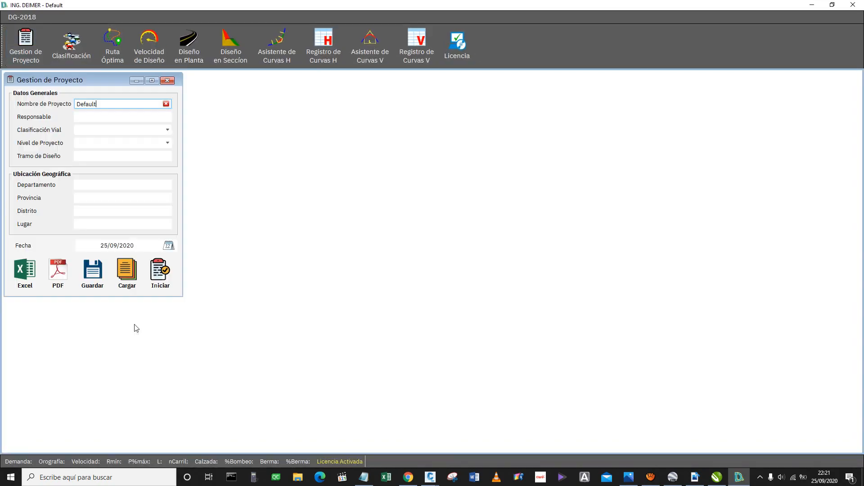
pyautogui.click(127, 270)
pyautogui.doubleClick(405, 201)
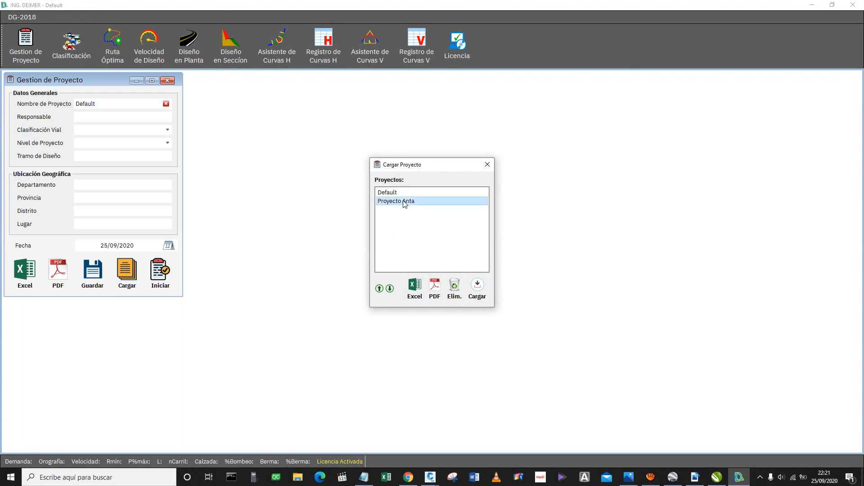
pyautogui.click(161, 273)
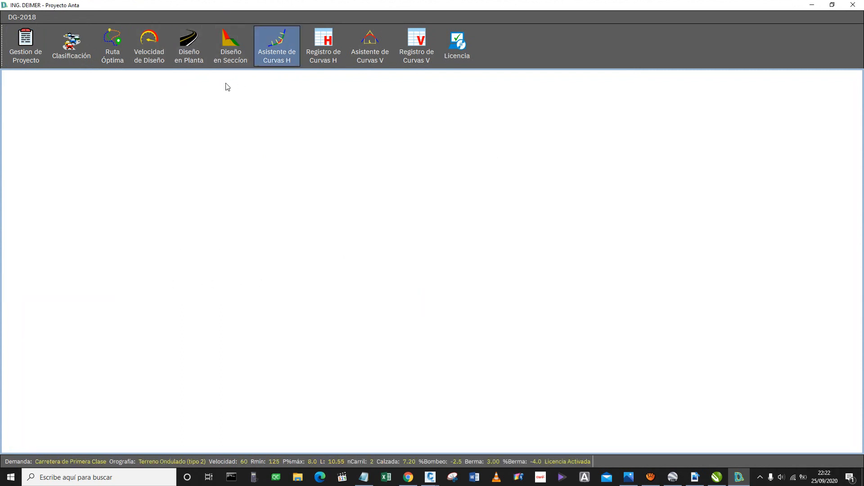
# Step: Open the horizontal curve assistant and switch to the Curva de Inflexion o Curva en S design
pyautogui.moveTo(202, 77); pyautogui.dragTo(323, 80)
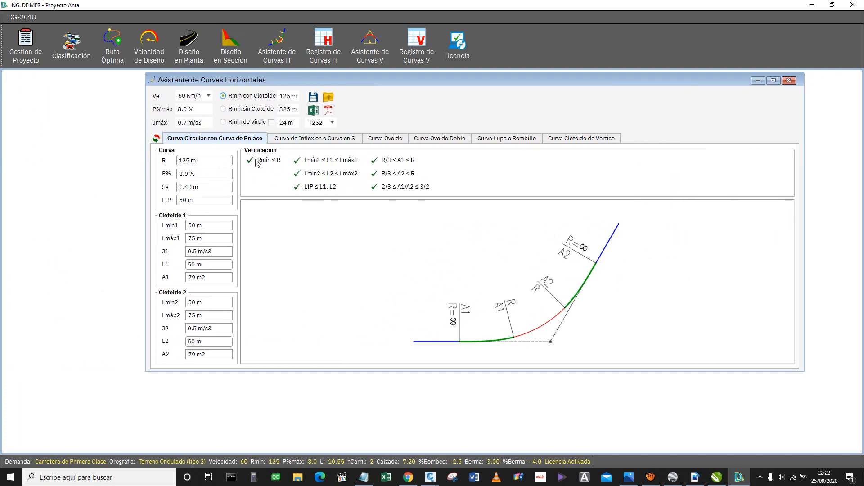
pyautogui.click(327, 141)
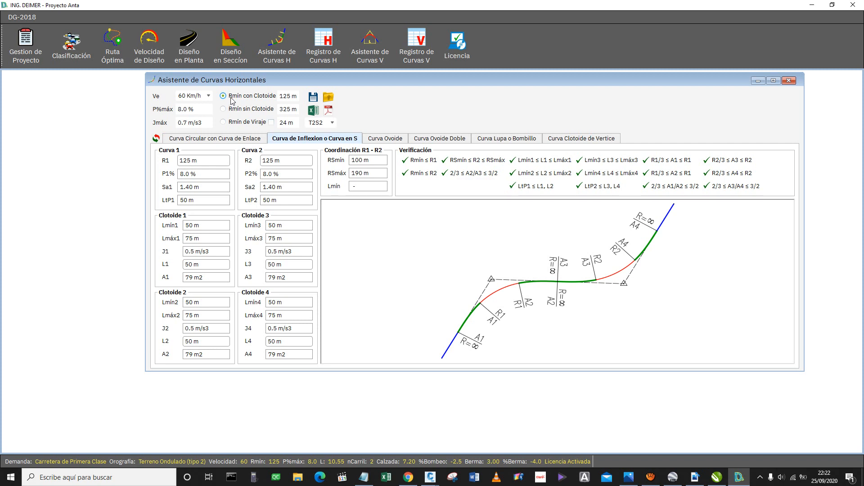
pyautogui.click(258, 109)
# Step: Set the S-curve radii R1 to 150 m and R2 to 180 m
pyautogui.scroll(1, 209, 160)
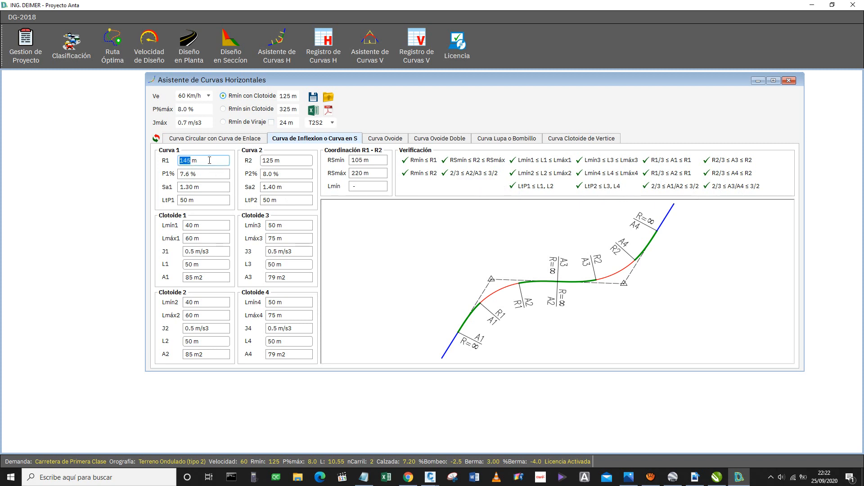
pyautogui.scroll(1, 209, 161)
pyautogui.click(209, 160)
pyautogui.click(276, 161)
pyautogui.scroll(1, 277, 160)
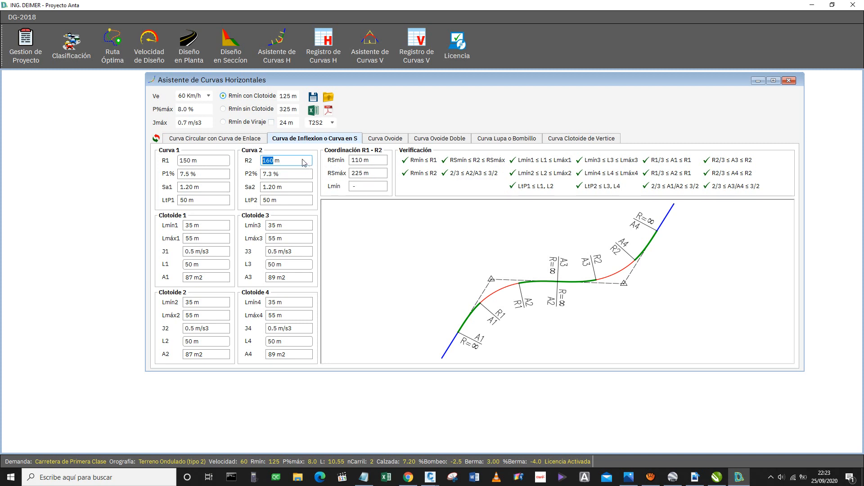
pyautogui.scroll(5, 303, 160)
pyautogui.scroll(-1, 279, 164)
# Step: Switch to the DG-2018 road manual in Adobe Acrobat and highlight the heading "302.04.05 Coordinación entre curvas circulares"
pyautogui.click(695, 478)
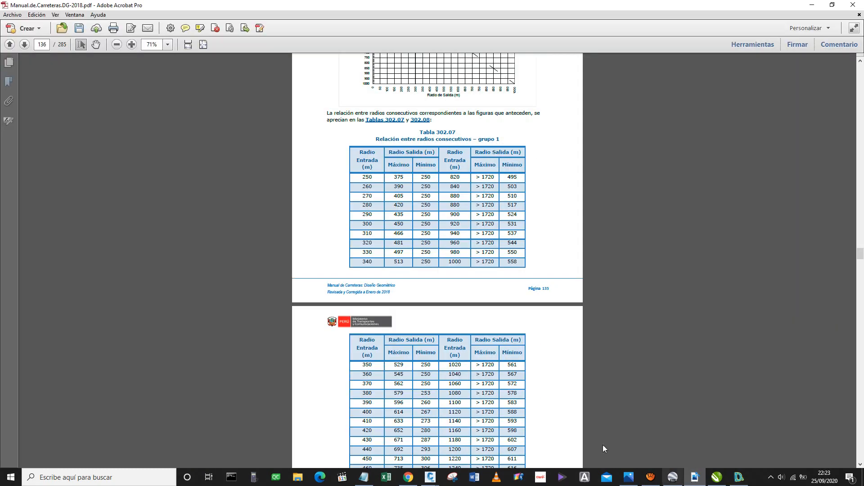
pyautogui.scroll(15, 416, 205)
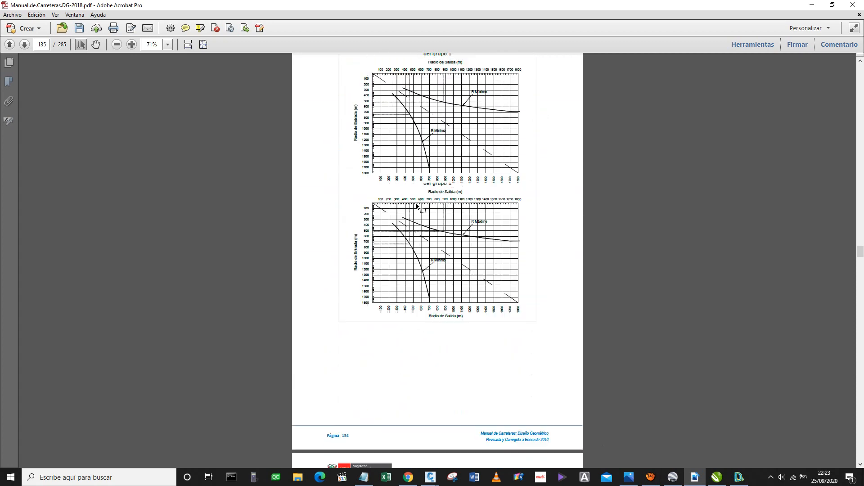
pyautogui.scroll(6, 416, 206)
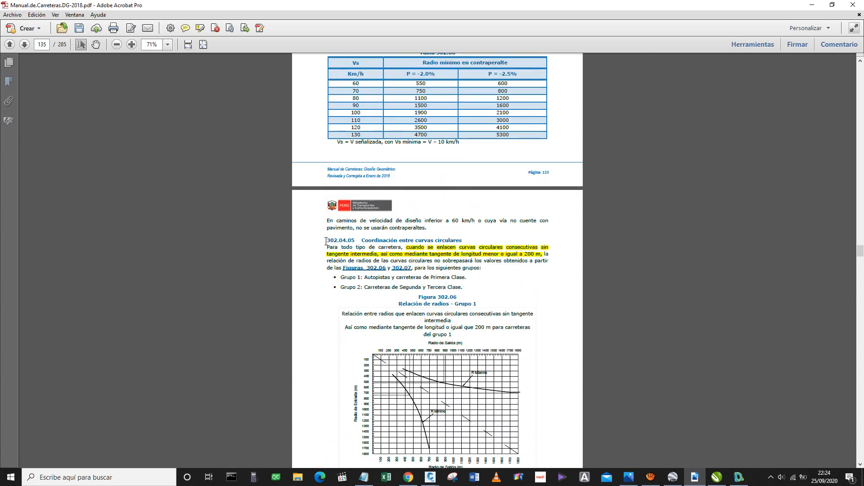
pyautogui.moveTo(326, 242); pyautogui.dragTo(467, 238)
pyautogui.click(201, 28)
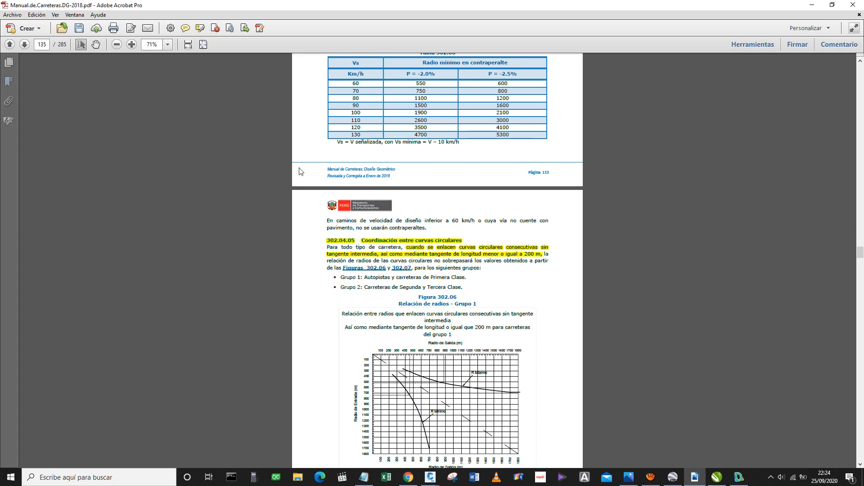
# Step: Examine the circular-curve coordination rule and Figura 302.06, and return to the horizontal curve assistant
pyautogui.keyDown('ctrl'); pyautogui.scroll(3, 405, 261); pyautogui.keyUp('ctrl')
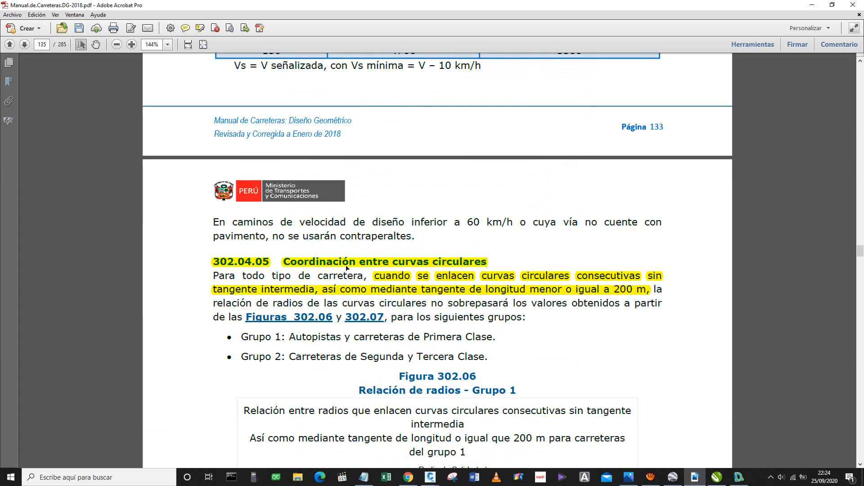
pyautogui.keyDown('ctrl'); pyautogui.scroll(-3, 395, 271); pyautogui.keyUp('ctrl')
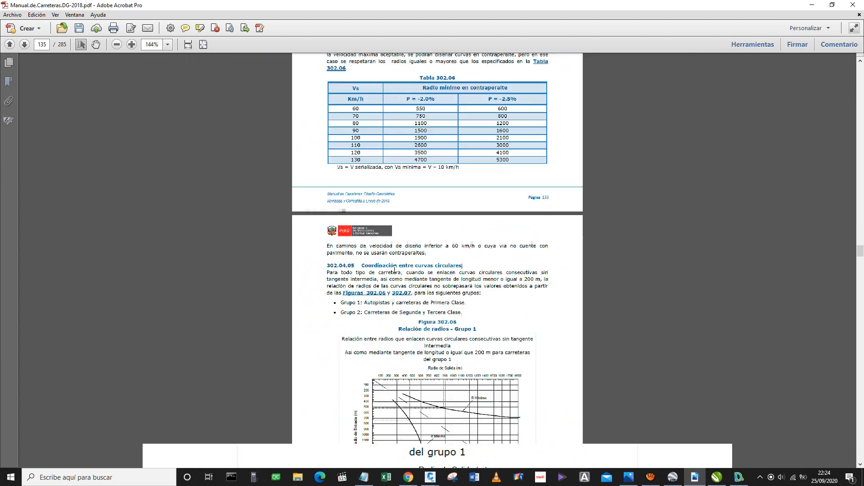
pyautogui.scroll(-5, 428, 390)
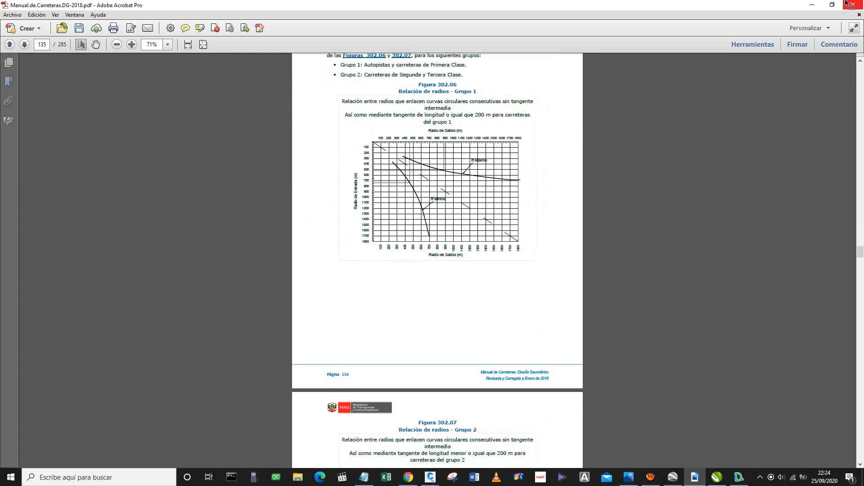
pyautogui.click(817, 5)
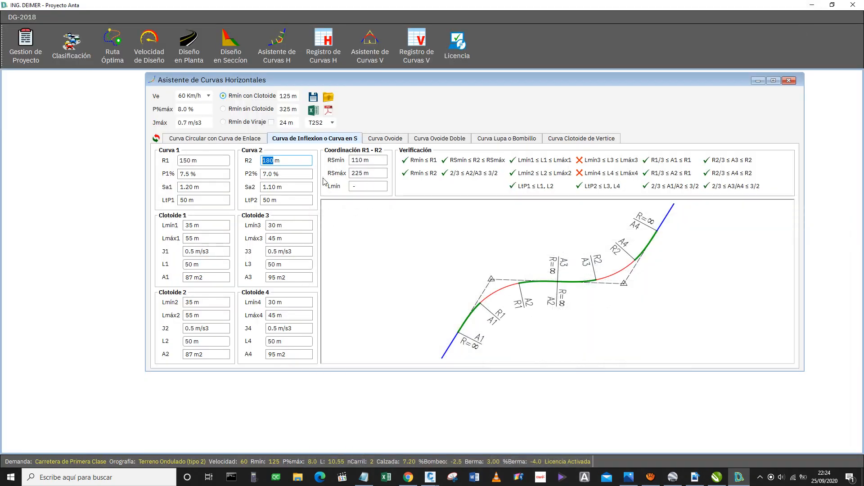
# Step: Try radius R1 at 155 m to compare the permitted range for the second radius
pyautogui.click(214, 160)
pyautogui.scroll(1, 213, 161)
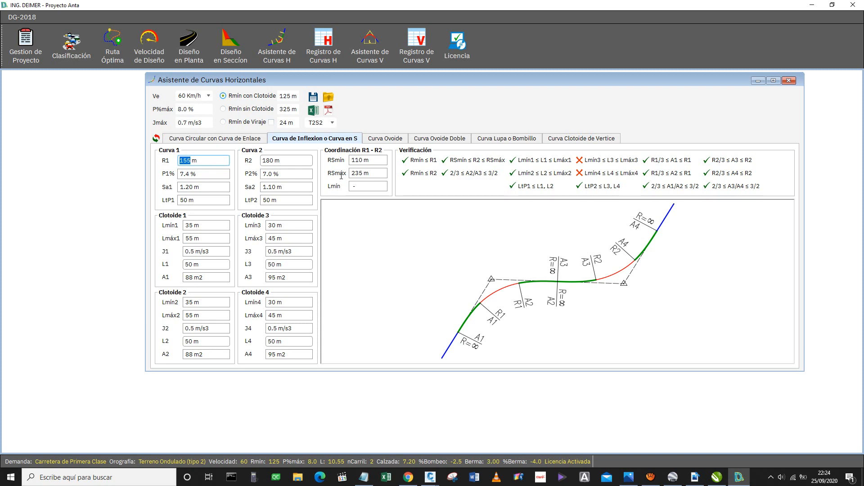
pyautogui.scroll(1, 219, 157)
pyautogui.click(293, 160)
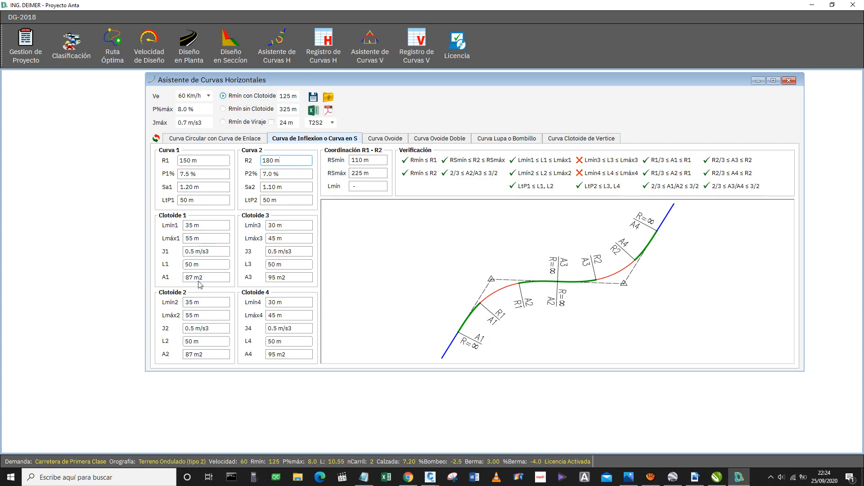
# Step: Set the lengths L2, L3 and L4 of clothoids 2, 3 and 4 to 40 m
pyautogui.click(200, 266)
pyautogui.click(203, 342)
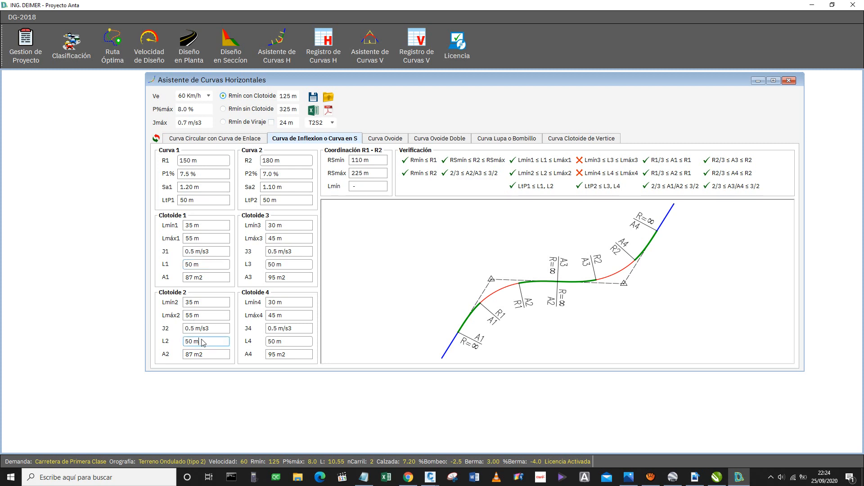
pyautogui.scroll(-1, 202, 340)
pyautogui.click(296, 265)
pyautogui.scroll(-1, 289, 264)
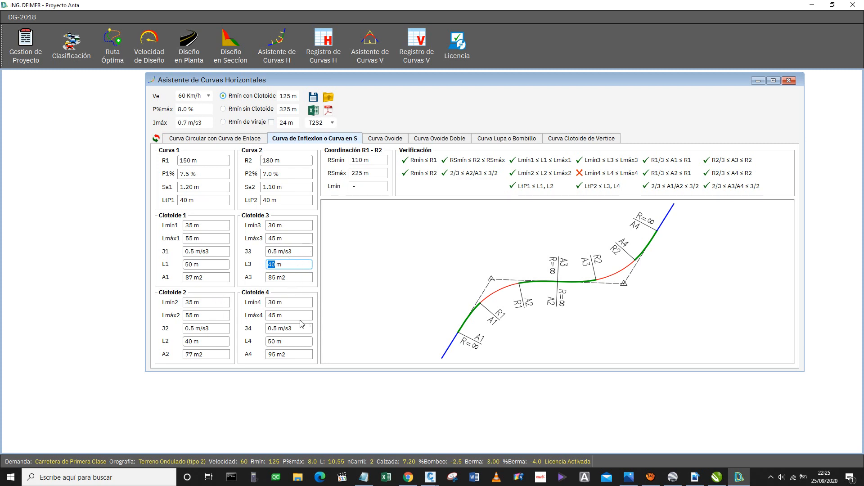
pyautogui.click(295, 343)
pyautogui.scroll(-1, 287, 342)
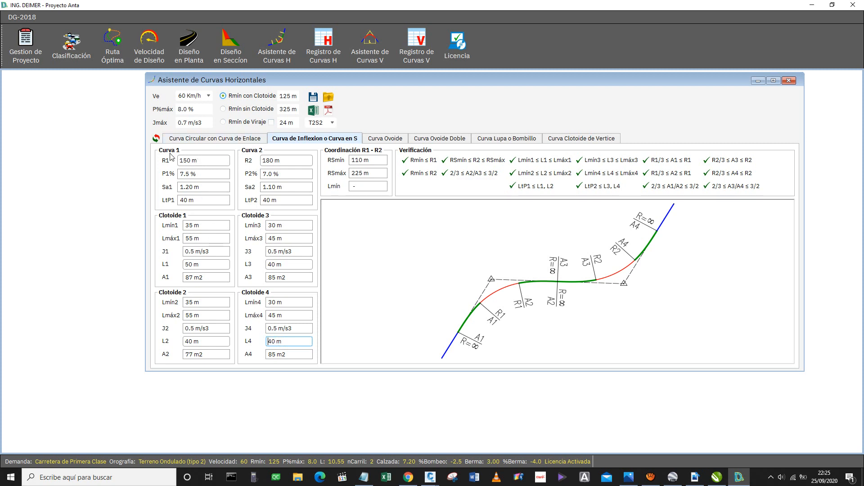
# Step: Review the radii R1 and R2 and the clothoid lengths L1 to L4 of the S-curve
pyautogui.click(208, 160)
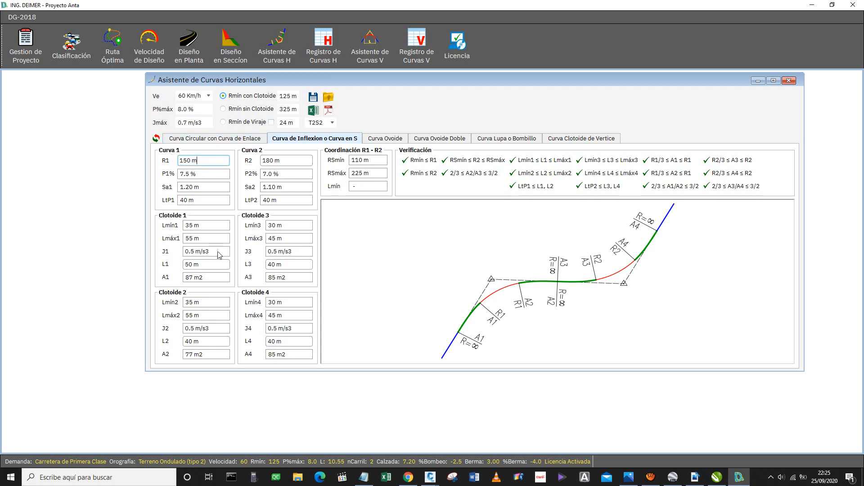
pyautogui.click(216, 269)
pyautogui.click(217, 340)
pyautogui.click(285, 162)
pyautogui.click(288, 261)
pyautogui.click(300, 341)
# Step: Switch to the Gradiente.dwg drawing in Civil 3D and maximize its window
pyautogui.click(430, 476)
pyautogui.click(469, 455)
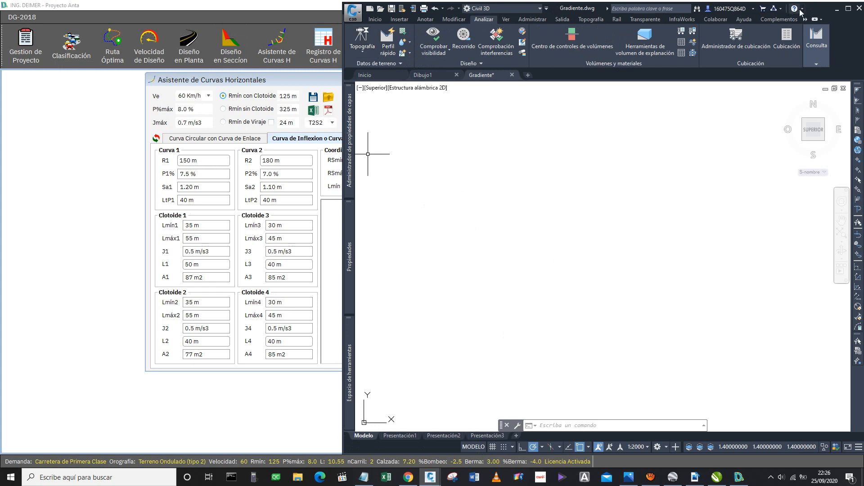
pyautogui.click(846, 10)
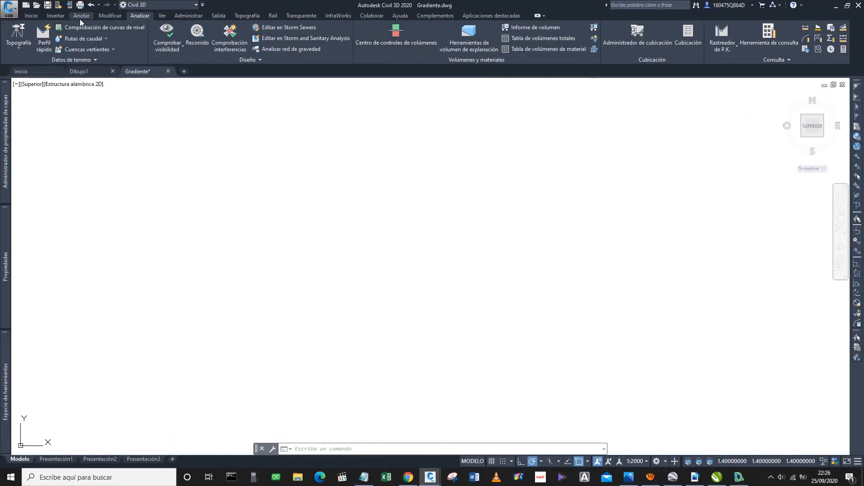
# Step: Start a new alignment with the alignment creation tools and name it "Curva S"
pyautogui.click(32, 16)
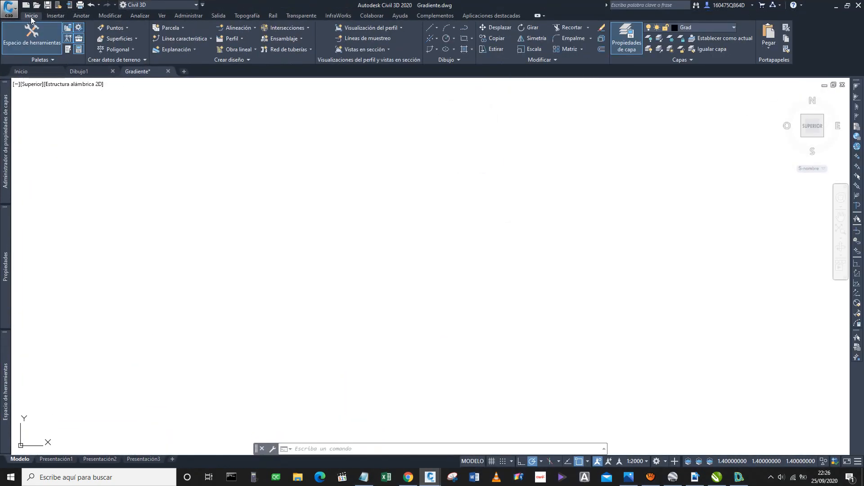
pyautogui.click(239, 28)
pyautogui.click(279, 45)
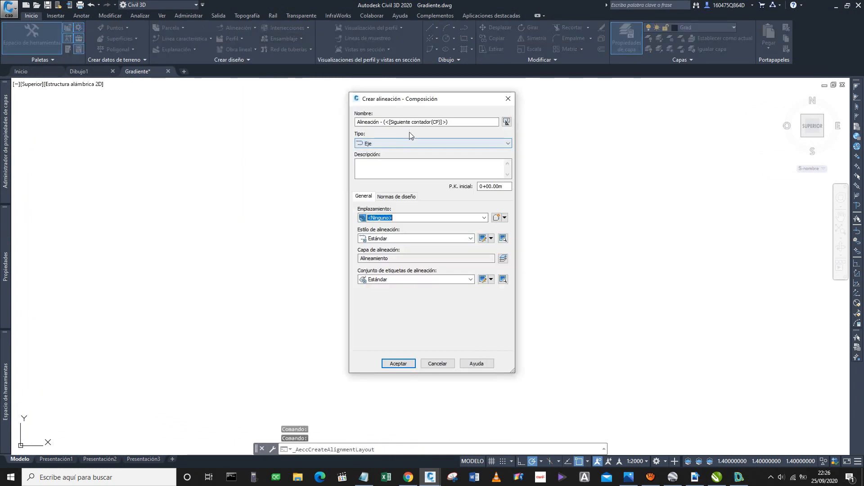
pyautogui.moveTo(465, 122); pyautogui.dragTo(222, 156)
pyautogui.write('Cu')
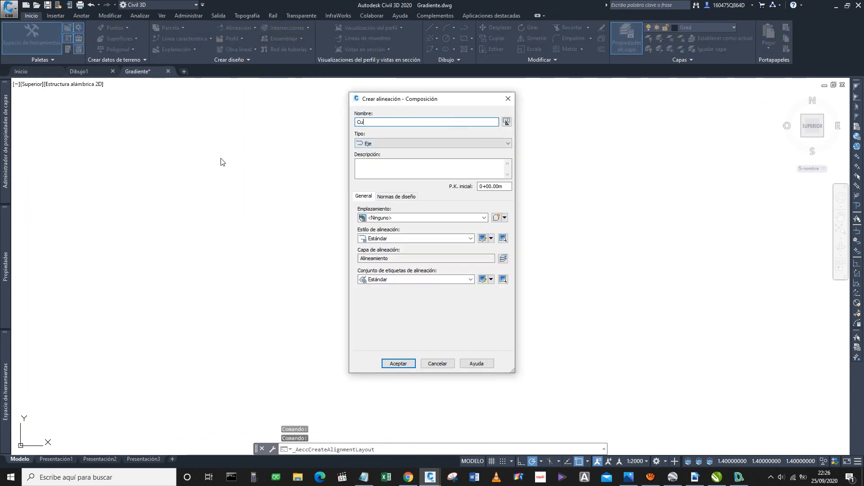
pyautogui.write('rva S')
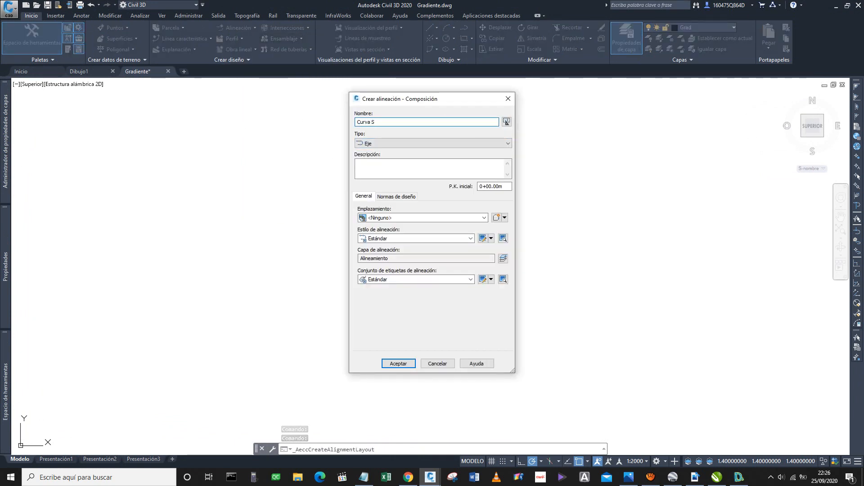
# Step: Assign the "alineamiento diseño" style and the "etiquetas de alineacion diseño" label set, and create the alignment
pyautogui.click(471, 239)
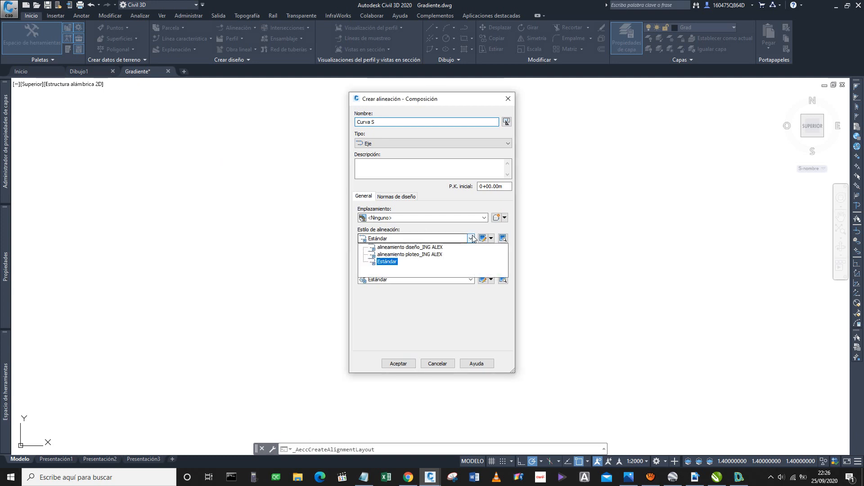
pyautogui.click(410, 247)
pyautogui.click(470, 280)
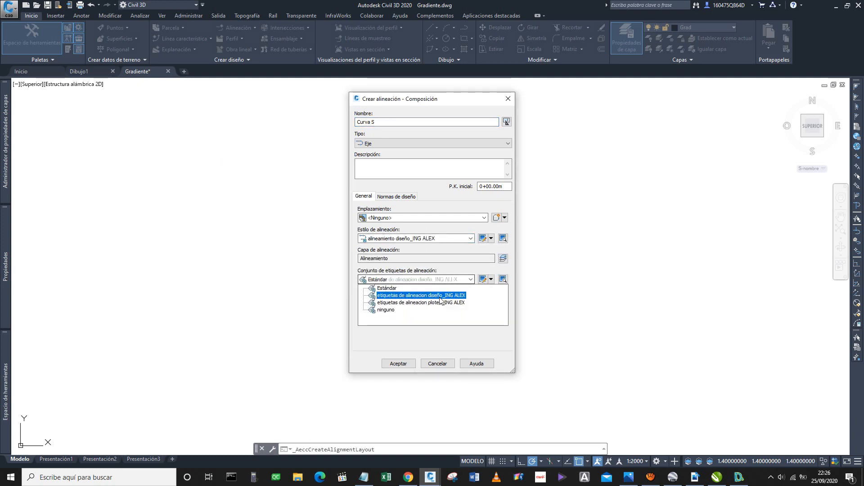
pyautogui.click(405, 293)
pyautogui.click(399, 363)
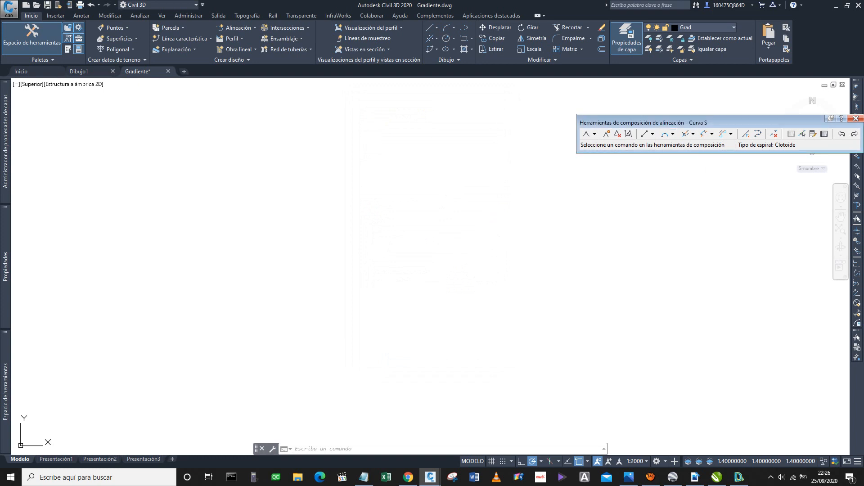
# Step: Draw the first tangent as a fixed two-point line 300 m long at 60°
pyautogui.click(533, 99)
pyautogui.click(246, 254)
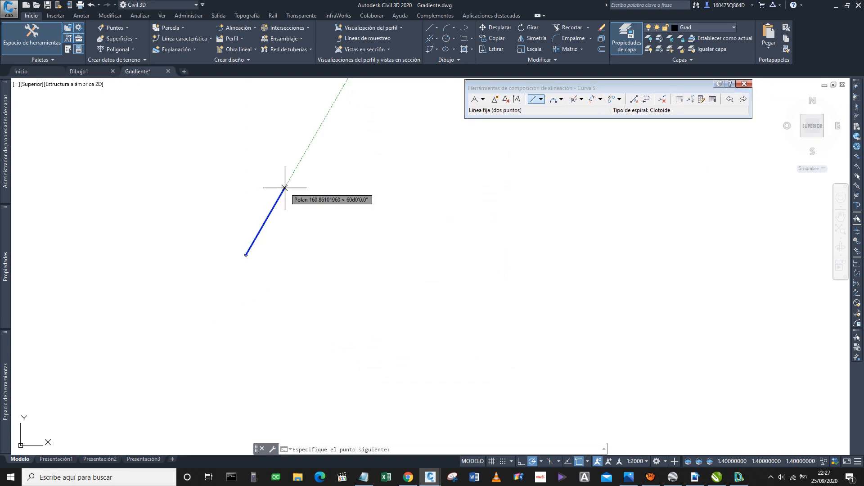
pyautogui.click(542, 461)
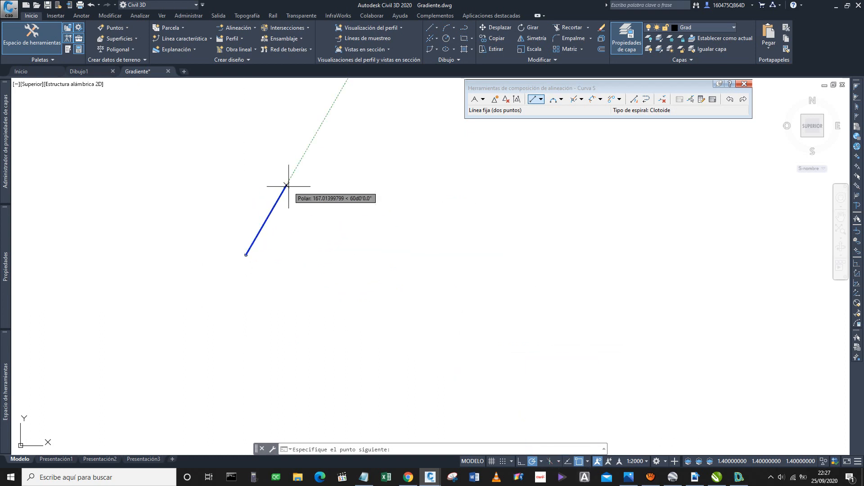
pyautogui.write('300')
pyautogui.press('Return')
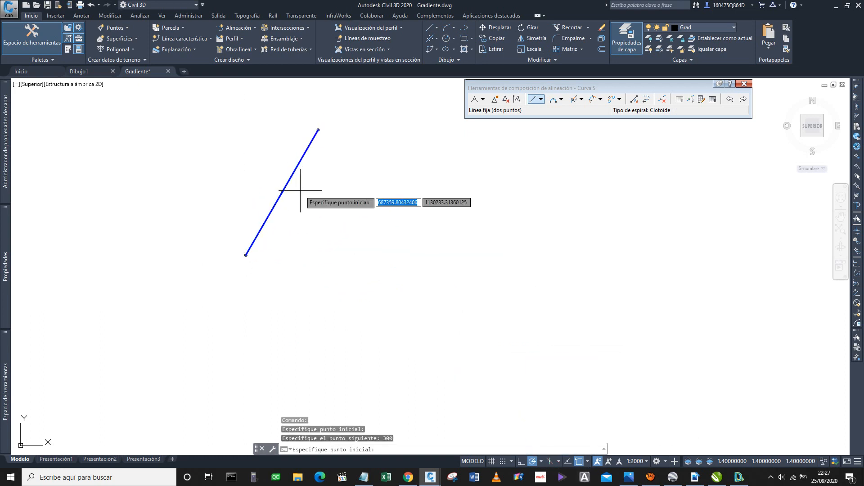
# Step: Draw a fixed two-point line 250 m long at about 3° from the end of the first tangent
pyautogui.moveTo(320, 164); pyautogui.dragTo(270, 276, button='middle')
pyautogui.scroll(3, 279, 250)
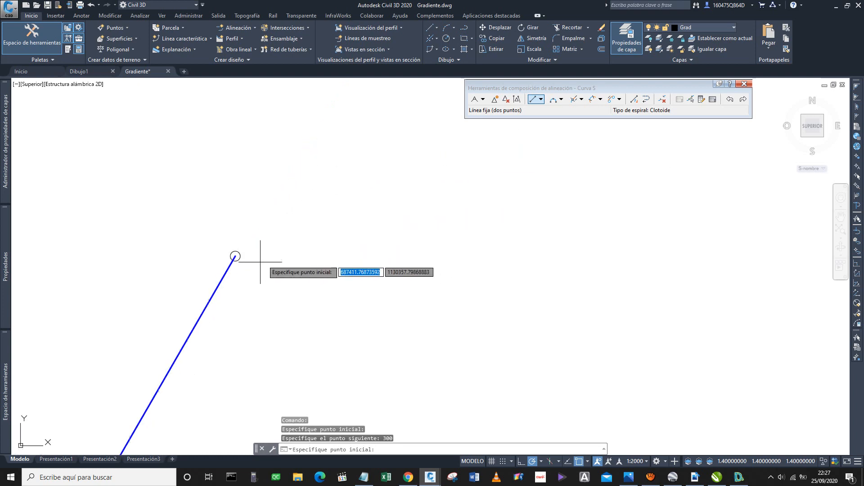
pyautogui.click(218, 228)
pyautogui.scroll(-2, 290, 241)
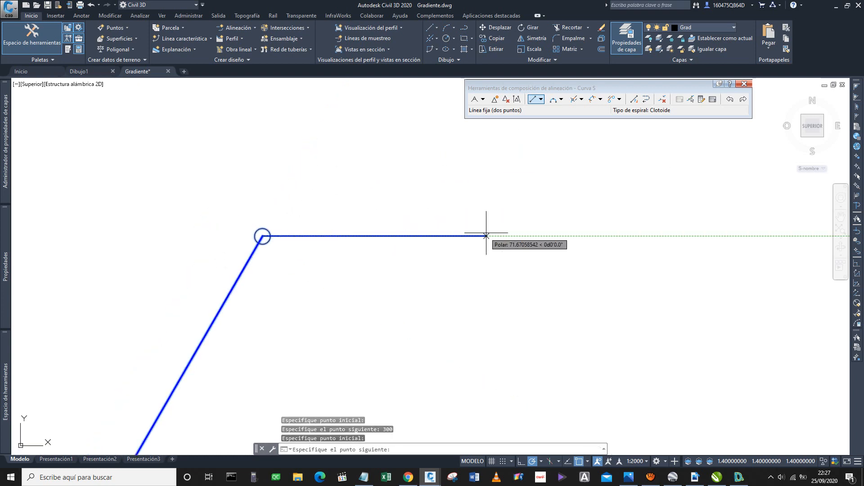
pyautogui.scroll(-2, 482, 234)
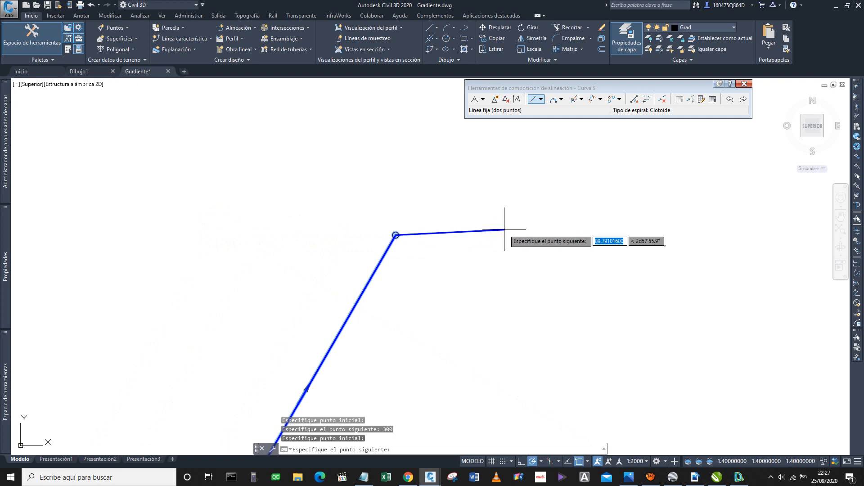
pyautogui.write('250')
pyautogui.press('Return')
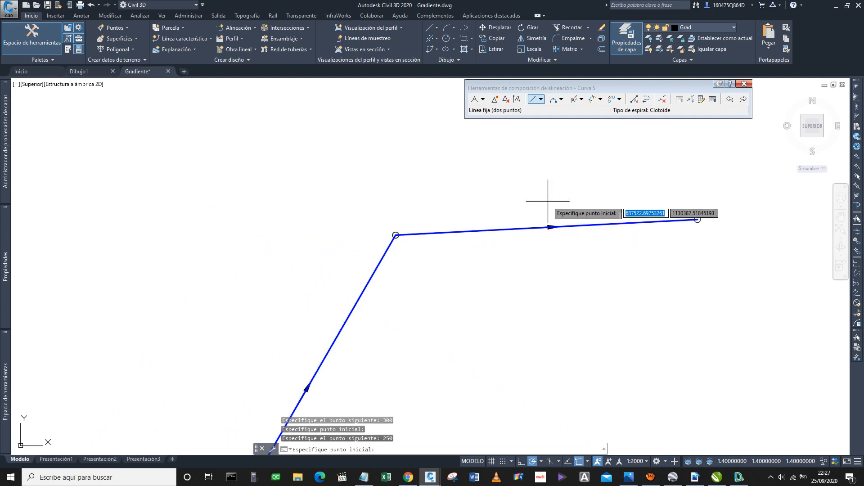
# Step: Remove the slanted 250 m line from the alignment, keeping the first tangent
pyautogui.hotkey('ctrl', 'z')
pyautogui.hotkey('ctrl', 'z')
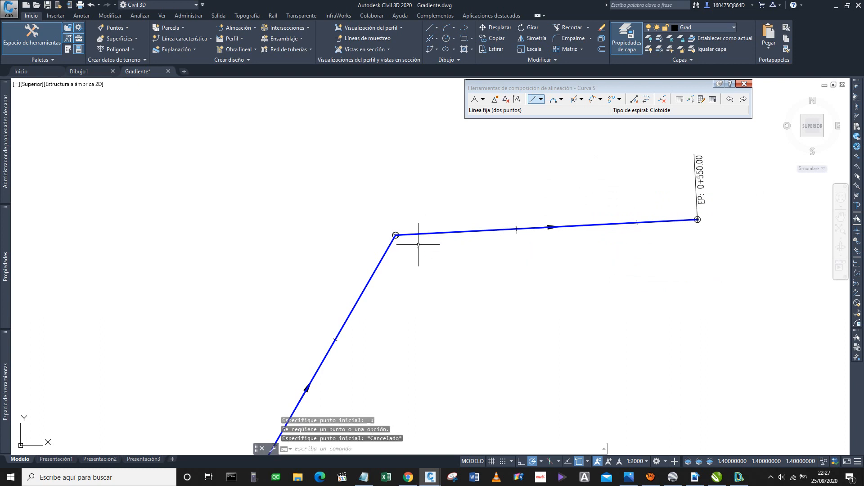
pyautogui.press('Escape')
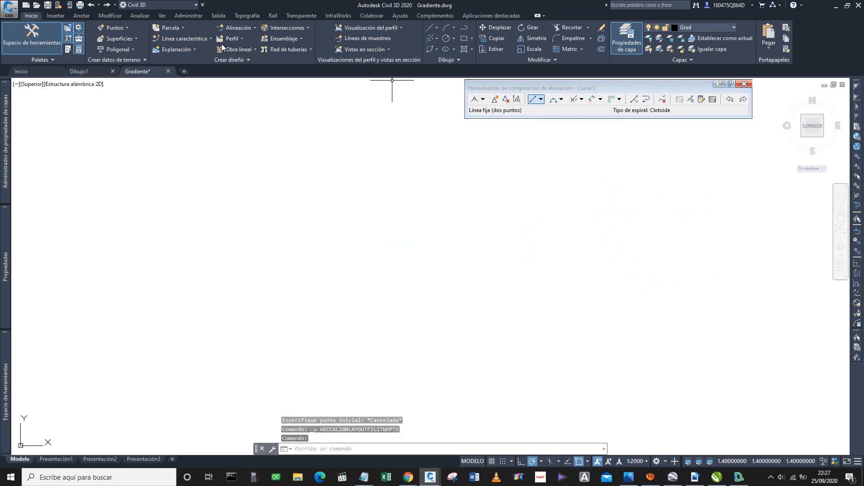
pyautogui.hotkey('ctrl', 'y')
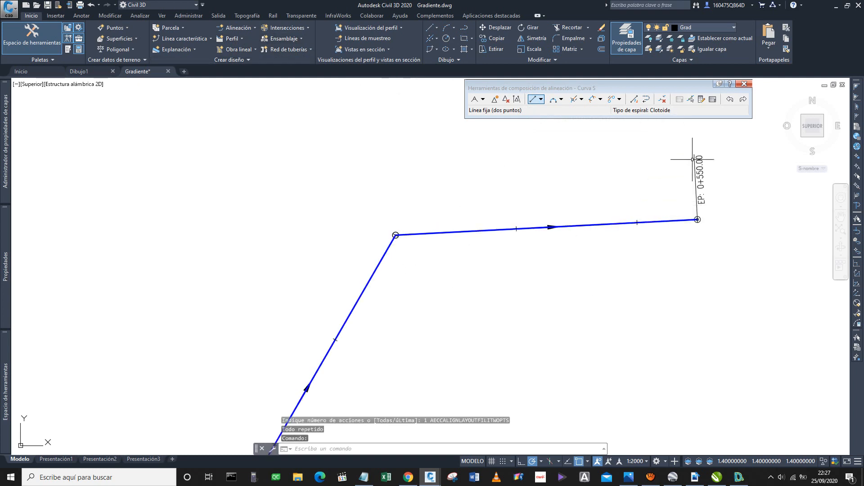
pyautogui.click(663, 103)
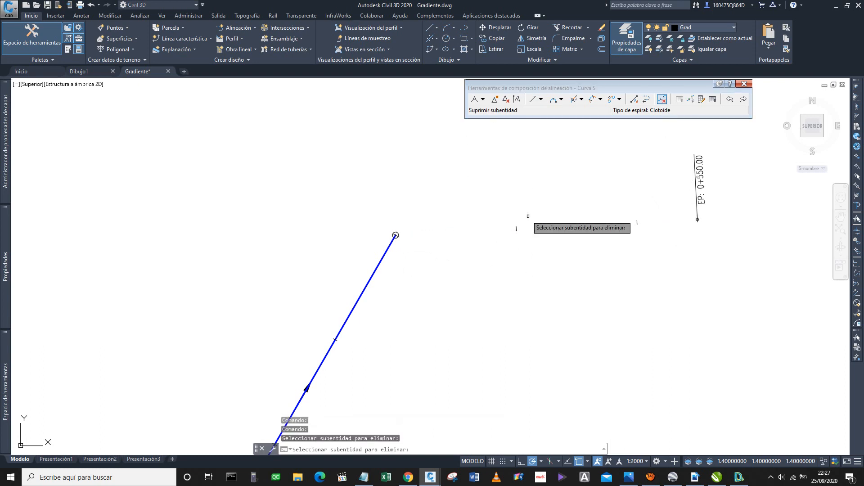
pyautogui.press('Escape')
# Step: Draw a horizontal fixed two-point line 250 m long at 0° from the end of the first tangent
pyautogui.click(533, 99)
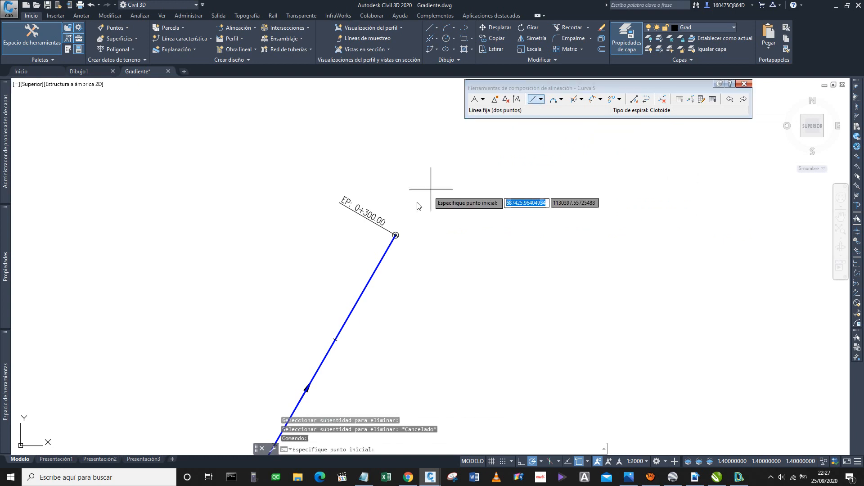
pyautogui.scroll(5, 392, 240)
pyautogui.click(406, 219)
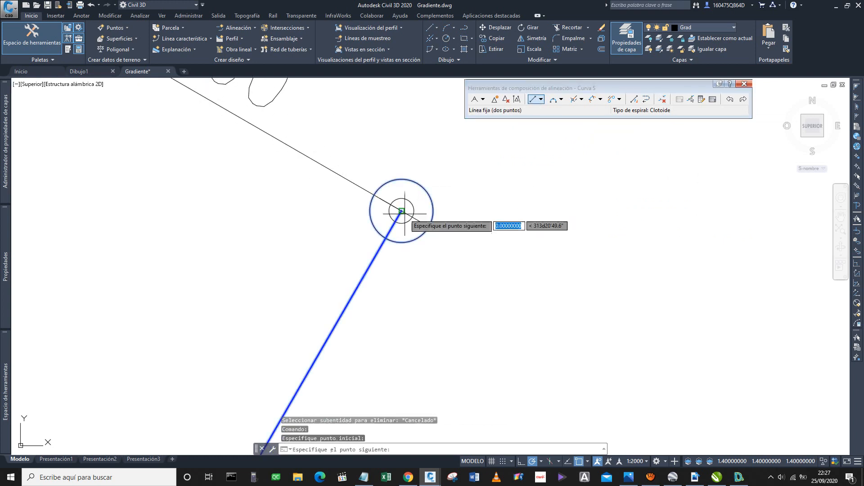
pyautogui.scroll(-2, 403, 216)
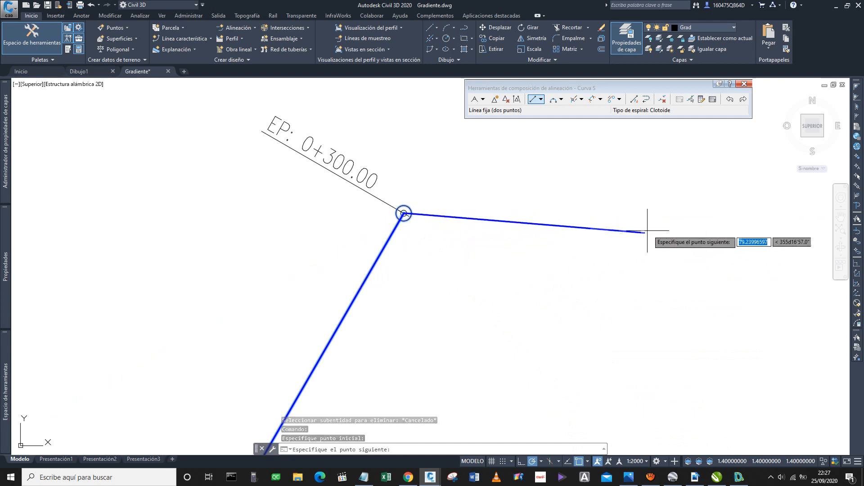
pyautogui.write('25')
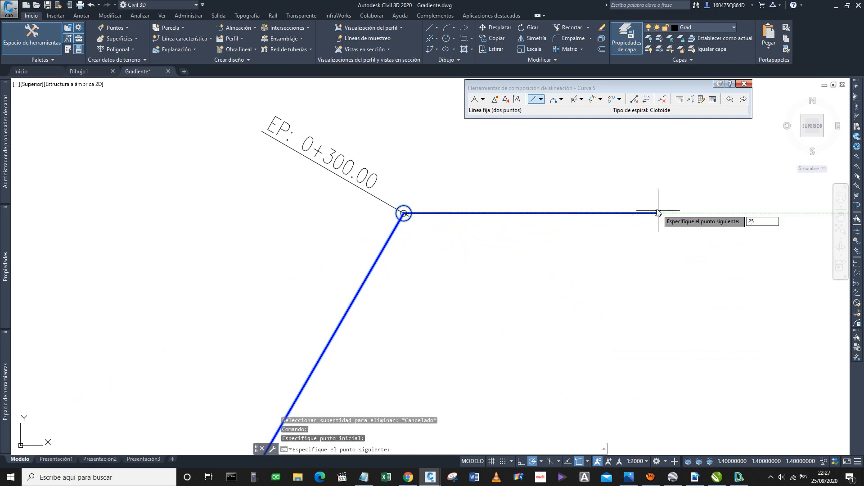
pyautogui.write('0')
pyautogui.press('Return')
# Step: Draw the final tangent as a fixed two-point line 300 m long at 60° from the end of the horizontal line
pyautogui.scroll(-5, 662, 243)
pyautogui.scroll(3, 385, 307)
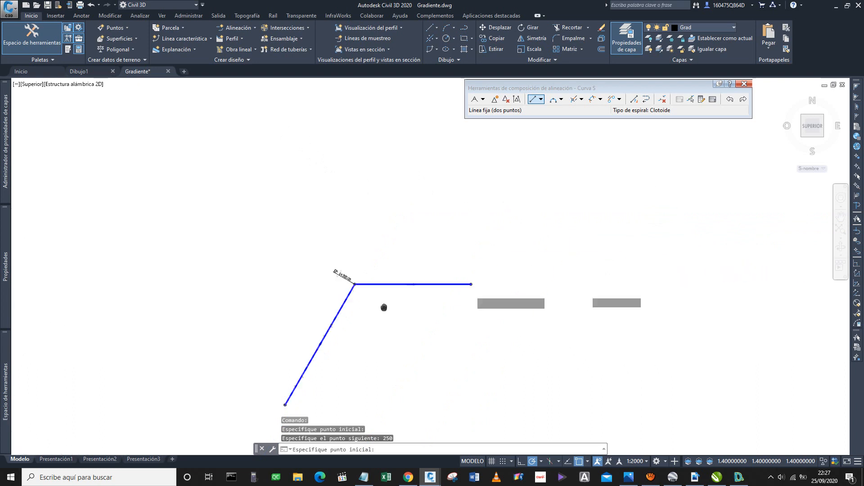
pyautogui.scroll(2, 358, 312)
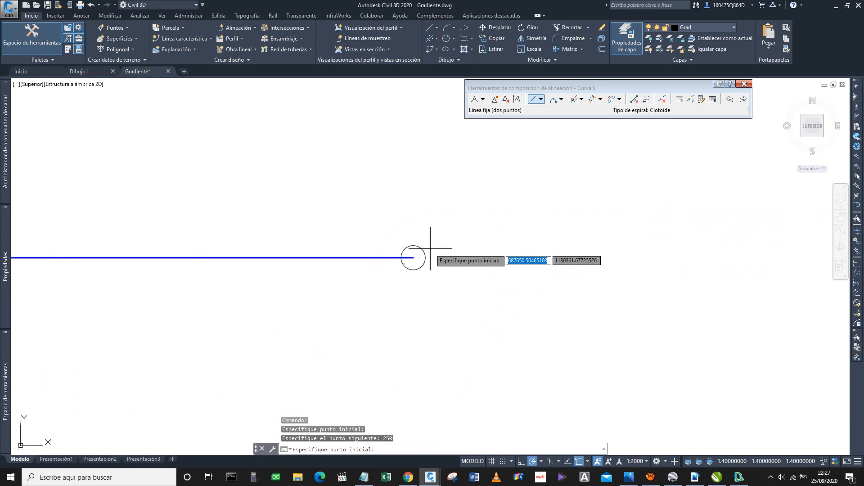
pyautogui.click(416, 268)
pyautogui.scroll(-2, 417, 268)
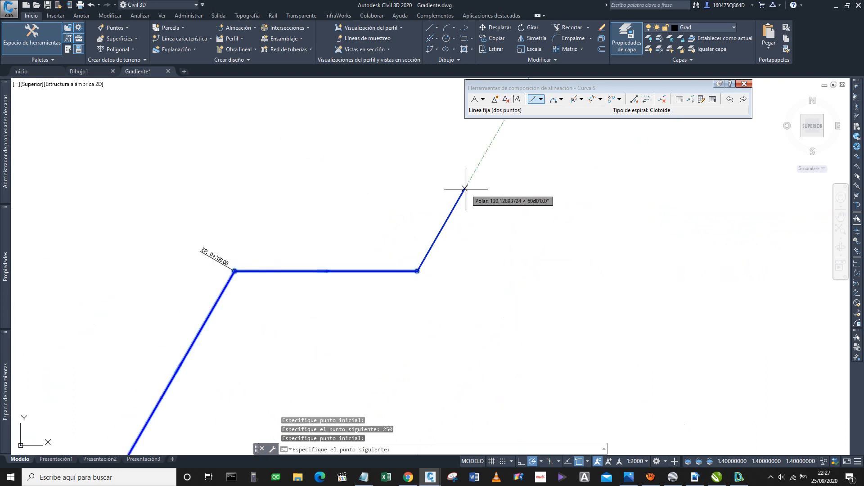
pyautogui.write('300')
pyautogui.press('Return')
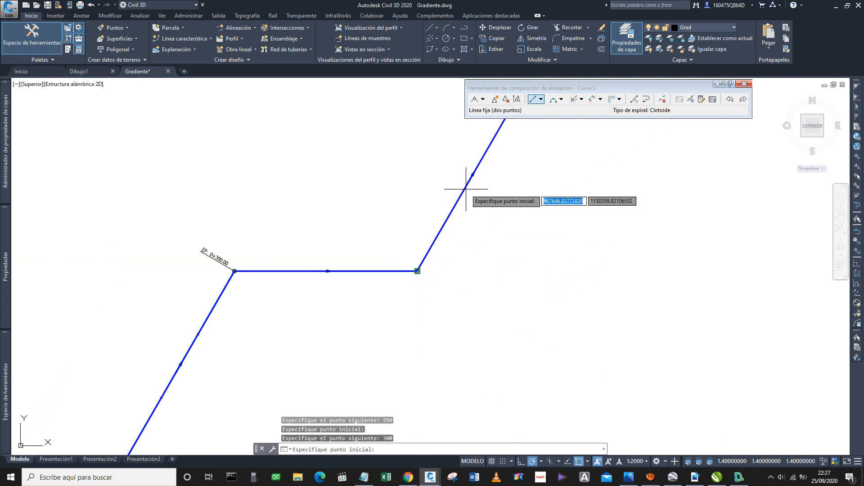
pyautogui.press('Escape')
pyautogui.scroll(-3, 419, 265)
pyautogui.moveTo(373, 283); pyautogui.dragTo(398, 285, button='middle')
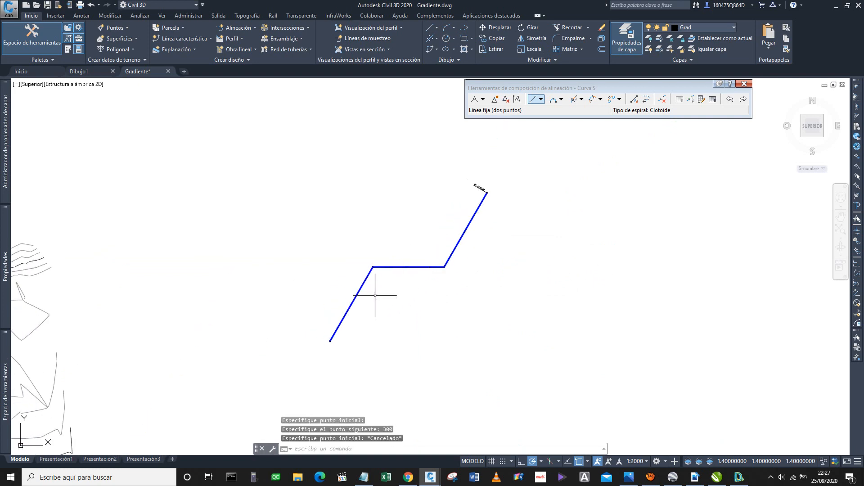
# Step: Delete the horizontal middle line from the alignment, leaving only the two inclined tangents
pyautogui.scroll(2, 373, 297)
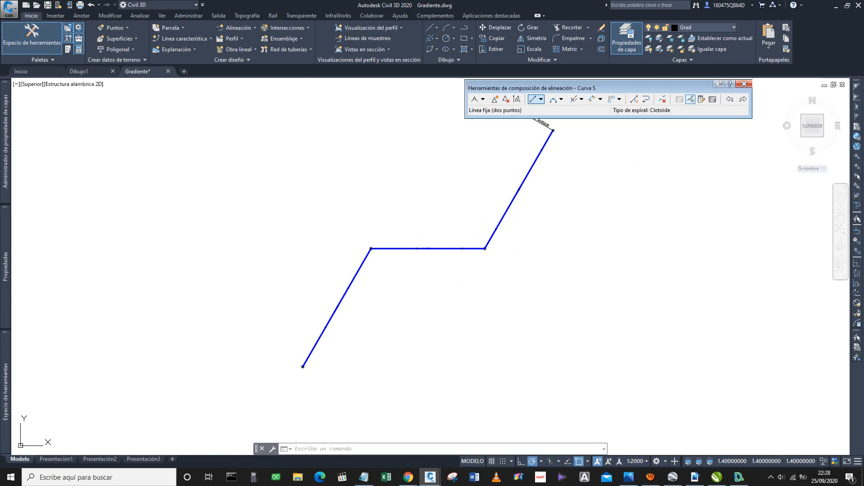
pyautogui.click(662, 99)
pyautogui.scroll(4, 462, 255)
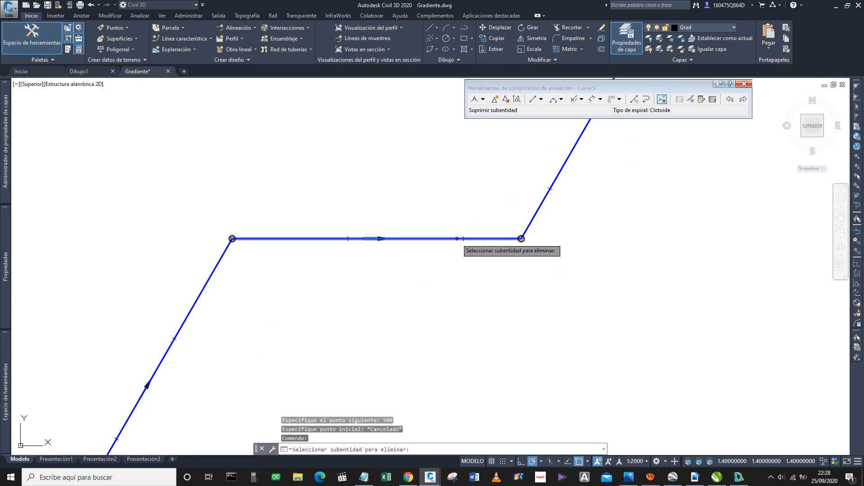
pyautogui.click(457, 239)
pyautogui.press('Escape')
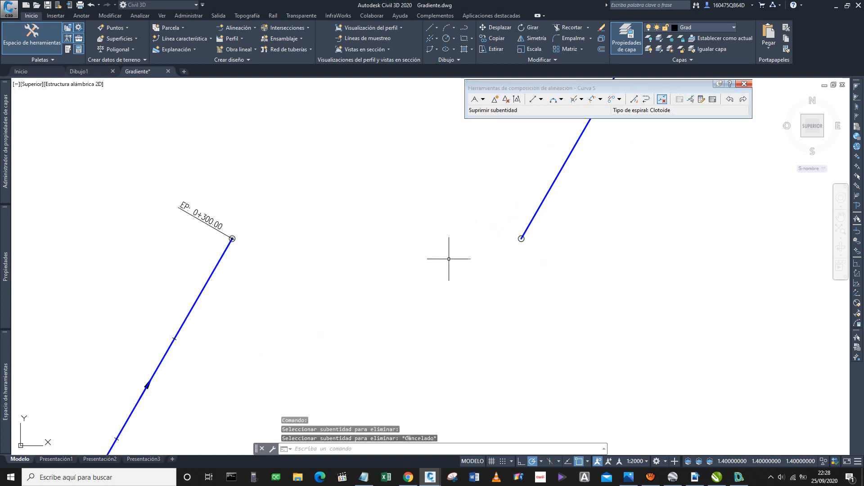
# Step: Start a free S-curve with transitions from the lower to the upper tangent, consulting R1 in the DG-2018 curve assistant and setting curve 1's radius to 150 m
pyautogui.scroll(-4, 394, 270)
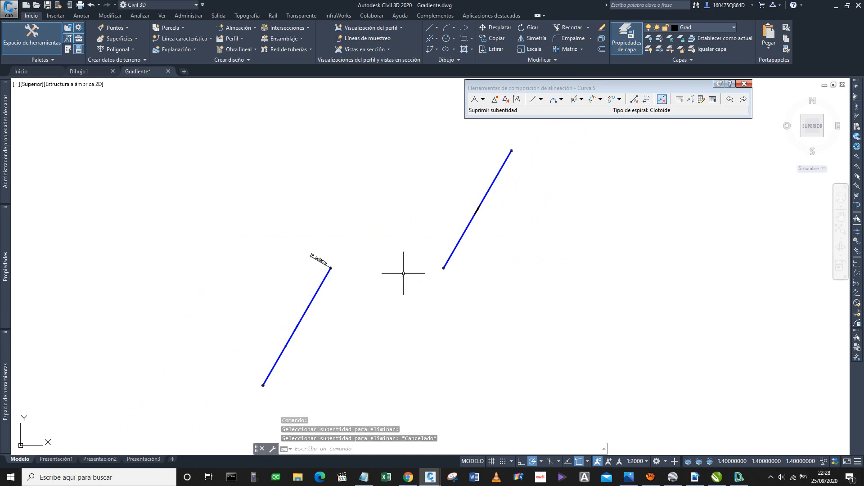
pyautogui.click(601, 99)
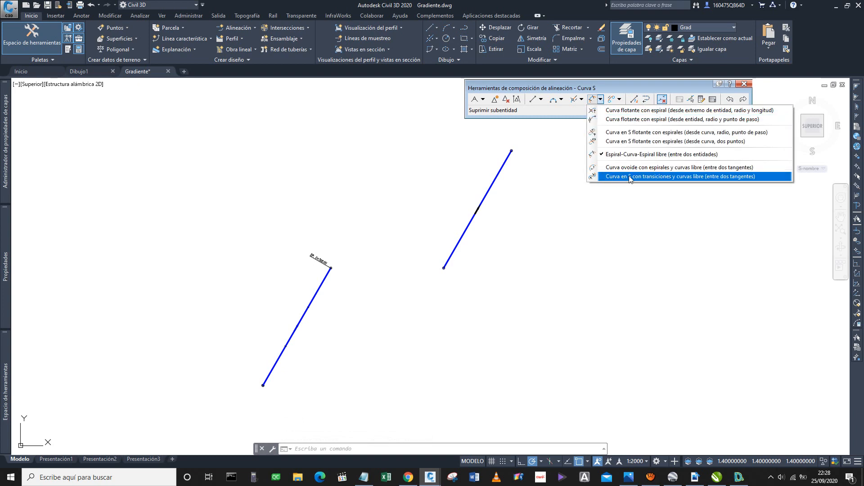
pyautogui.click(737, 177)
pyautogui.scroll(2, 354, 304)
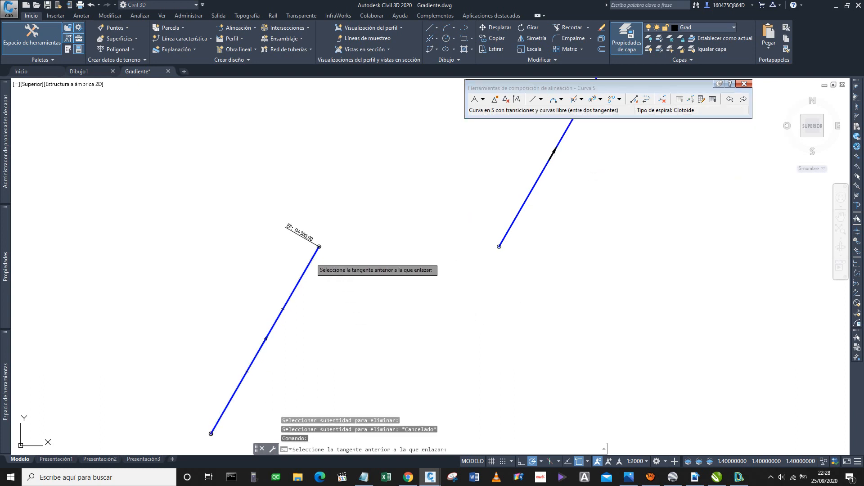
pyautogui.click(311, 259)
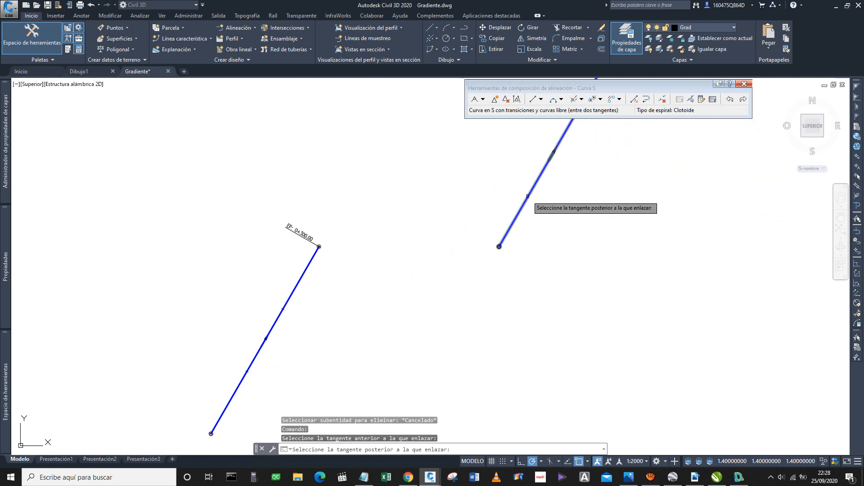
pyautogui.click(528, 196)
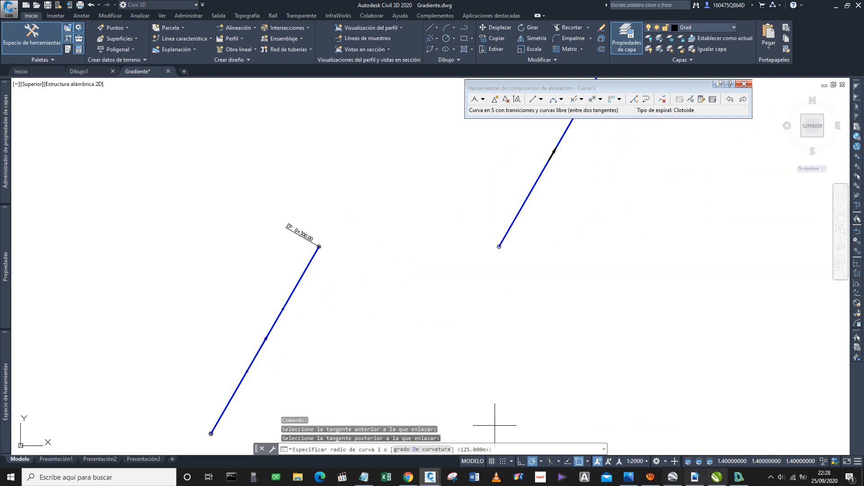
pyautogui.click(739, 477)
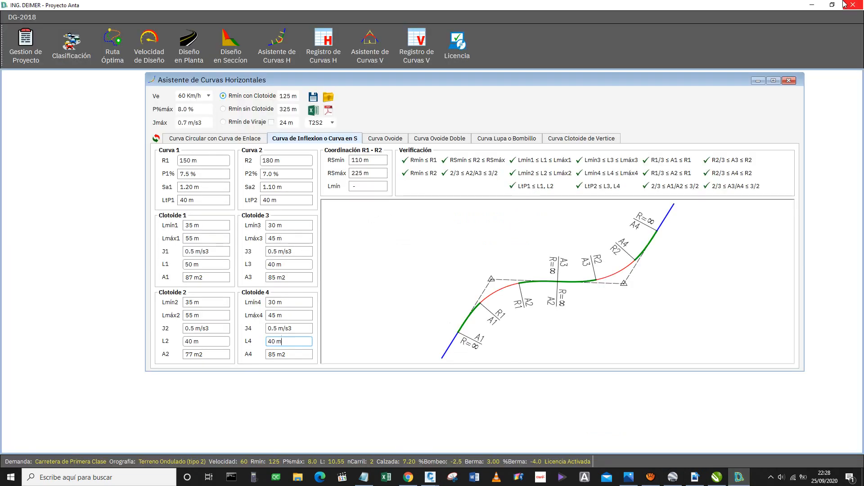
pyautogui.click(812, 5)
pyautogui.write('15')
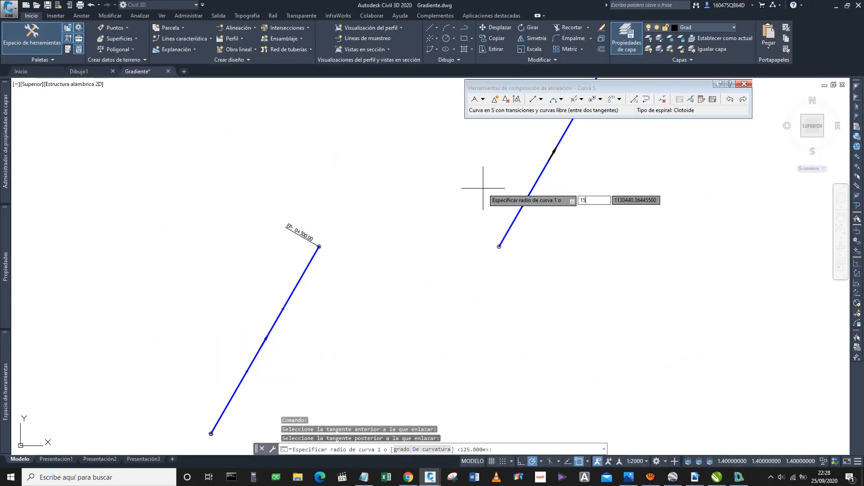
pyautogui.write('0')
pyautogui.press('Return')
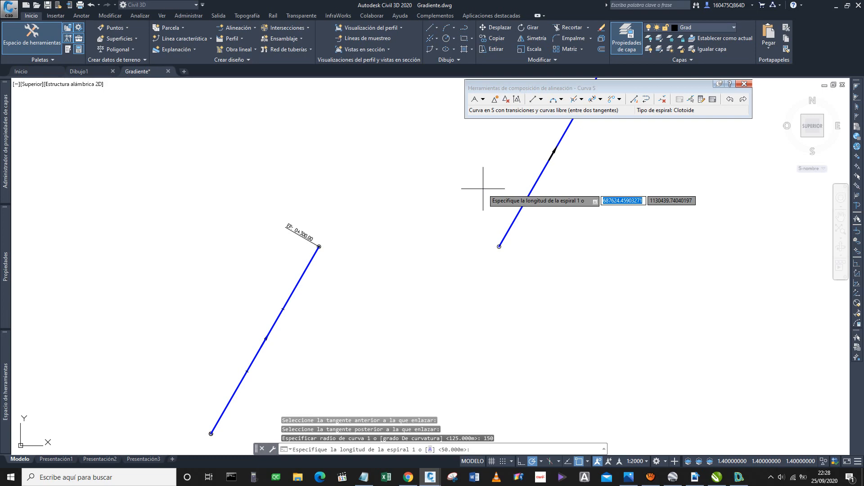
# Step: Set the spiral 1 length to 50 m and the spiral 2 length to 40 m, consulting L1 and L2 in the DG-2018 assistant
pyautogui.click(732, 480)
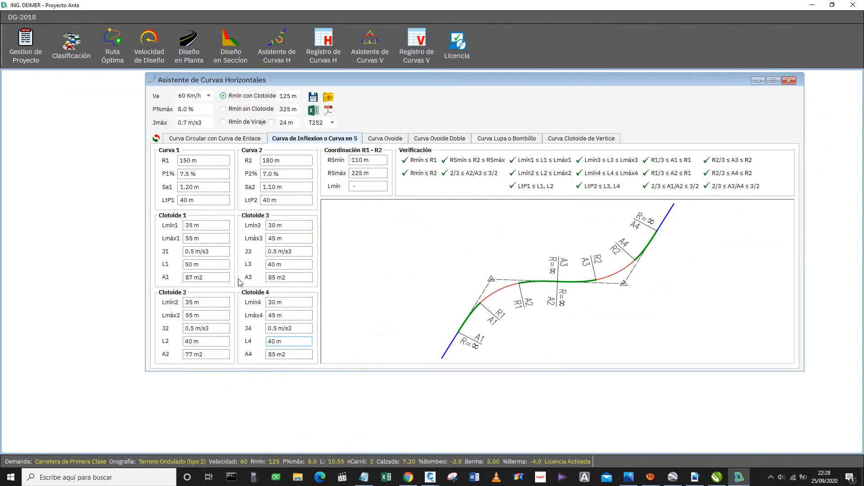
pyautogui.click(812, 5)
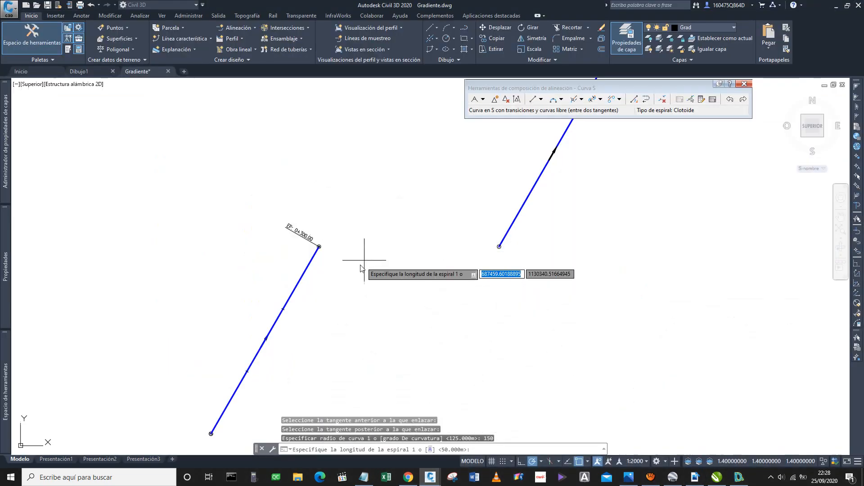
pyautogui.write('50')
pyautogui.press('Return')
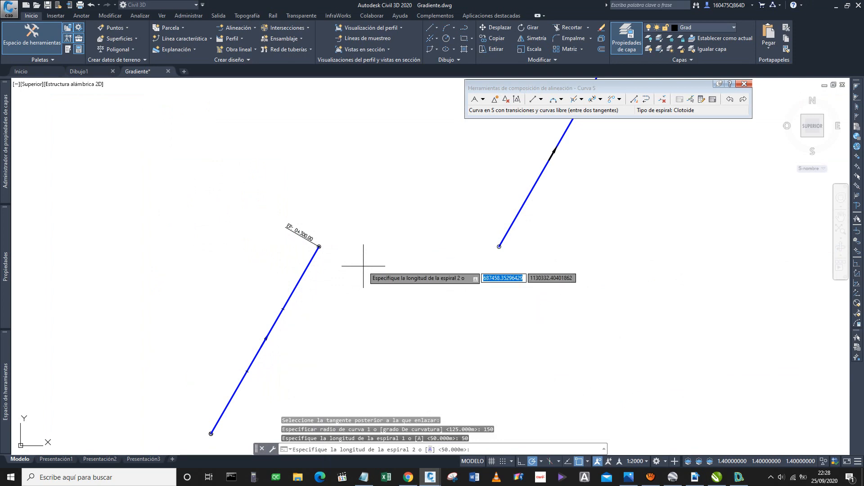
pyautogui.click(739, 477)
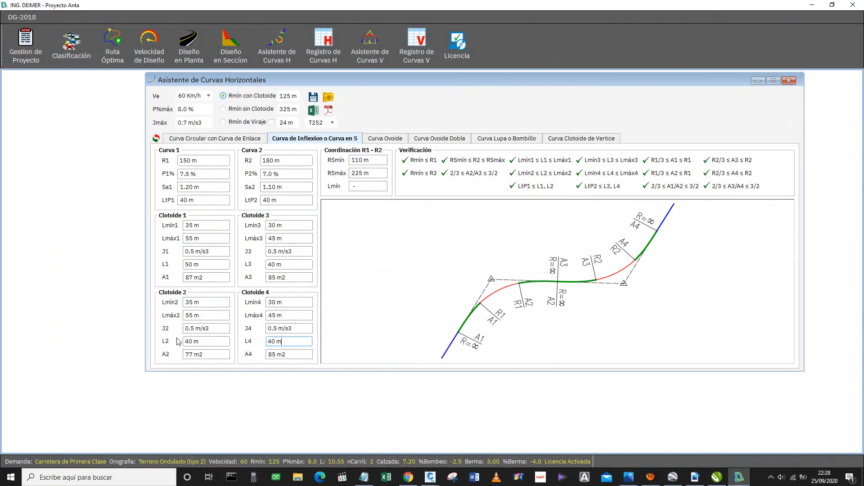
pyautogui.click(812, 5)
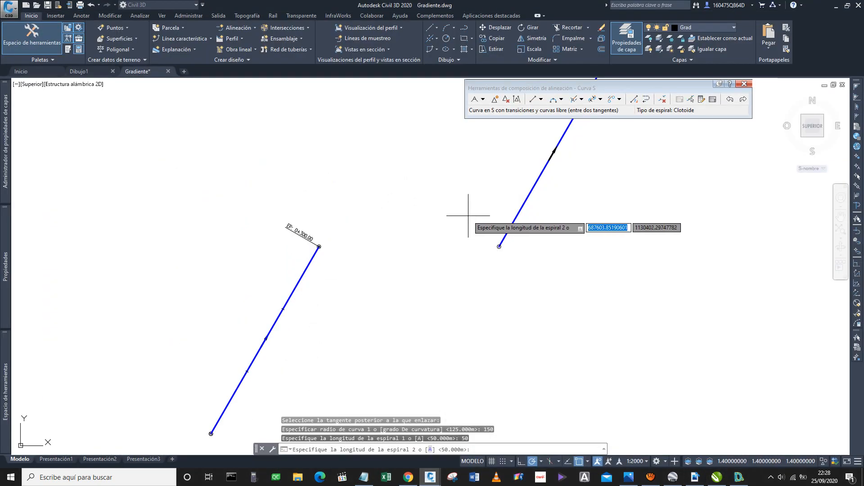
pyautogui.write('40')
pyautogui.press('Return')
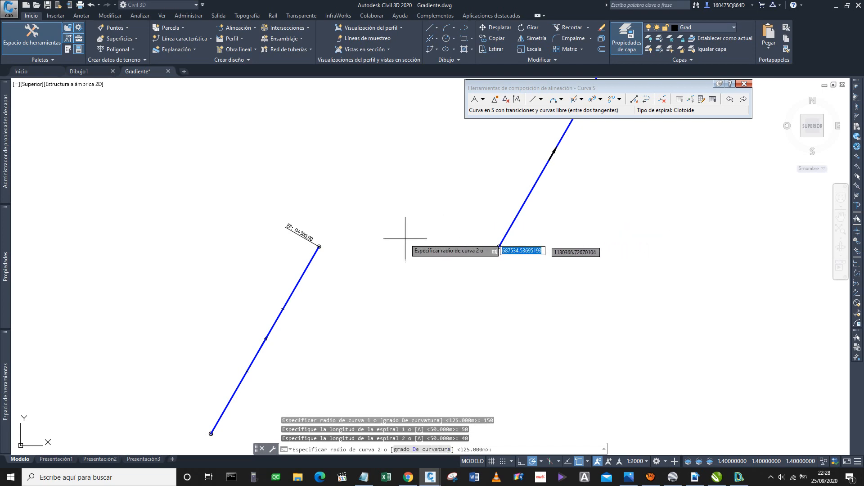
# Step: Consult R2 in the DG-2018 curve assistant and set the S-curve's curve 2 radius to 180 m
pyautogui.click(741, 479)
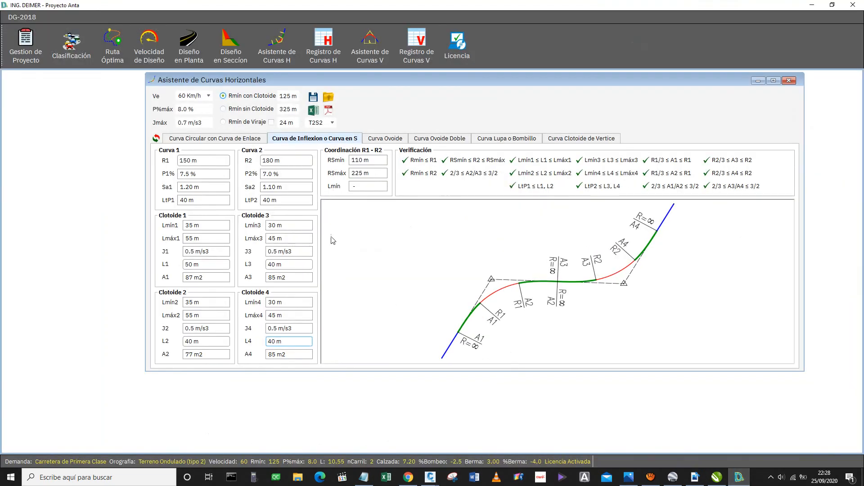
pyautogui.click(812, 5)
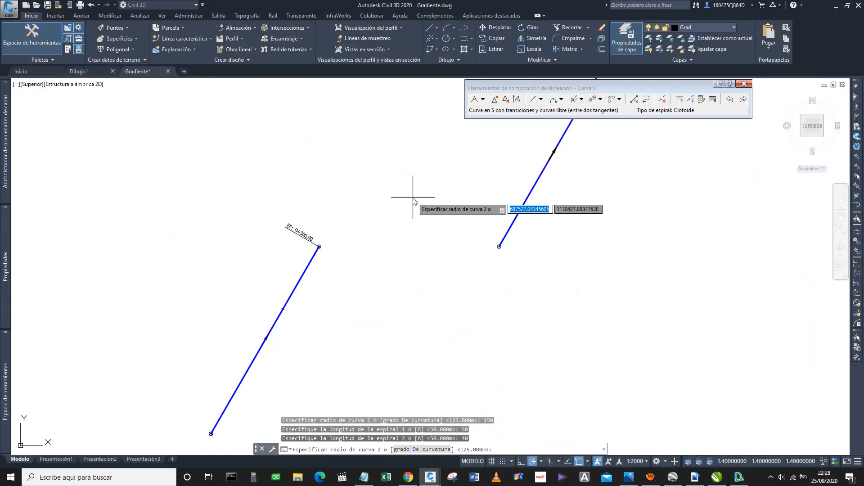
pyautogui.write('180')
pyautogui.press('Return')
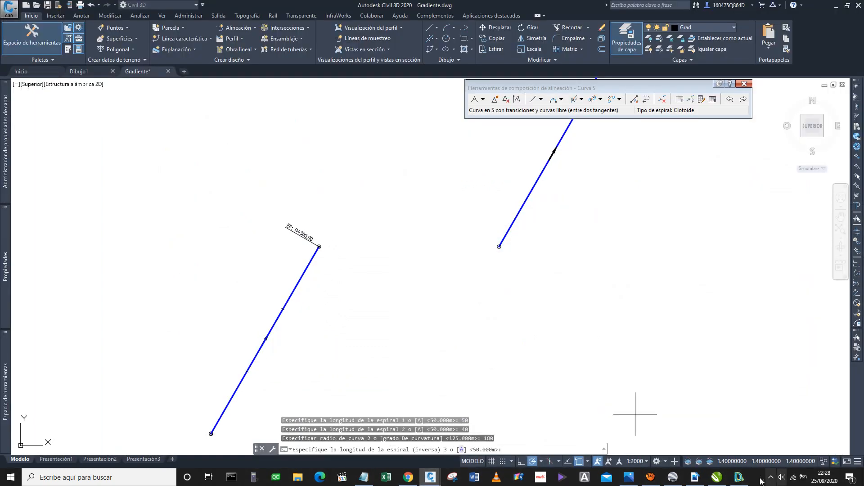
# Step: Set the spiral 3 and spiral 4 lengths to 40 m each, consulting L3 and L4 in the DG-2018 assistant
pyautogui.hotkey('alt', 'Tab')
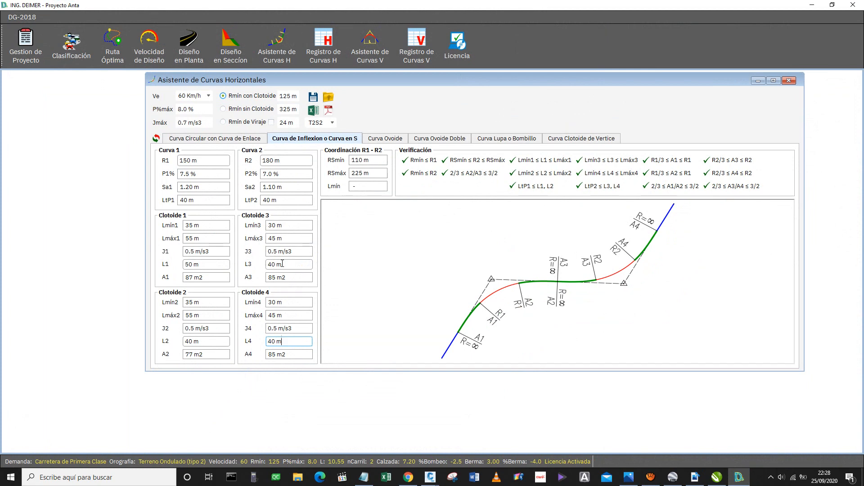
pyautogui.click(812, 5)
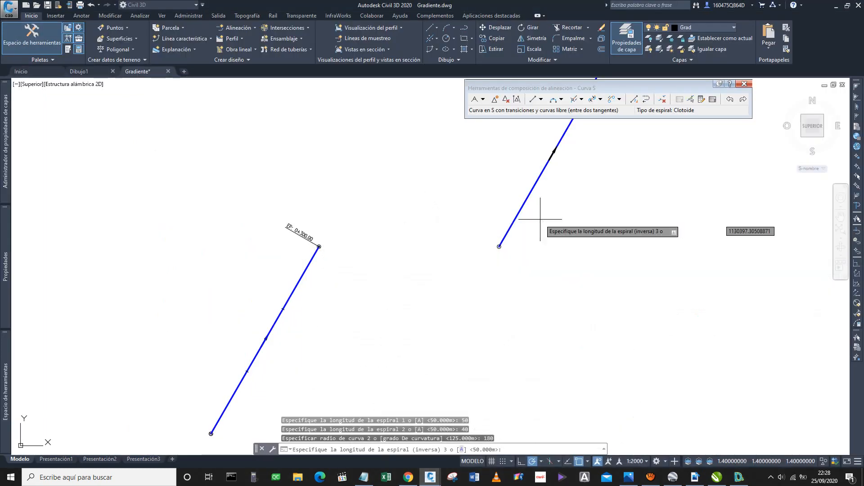
pyautogui.write('40')
pyautogui.press('Return')
pyautogui.click(735, 481)
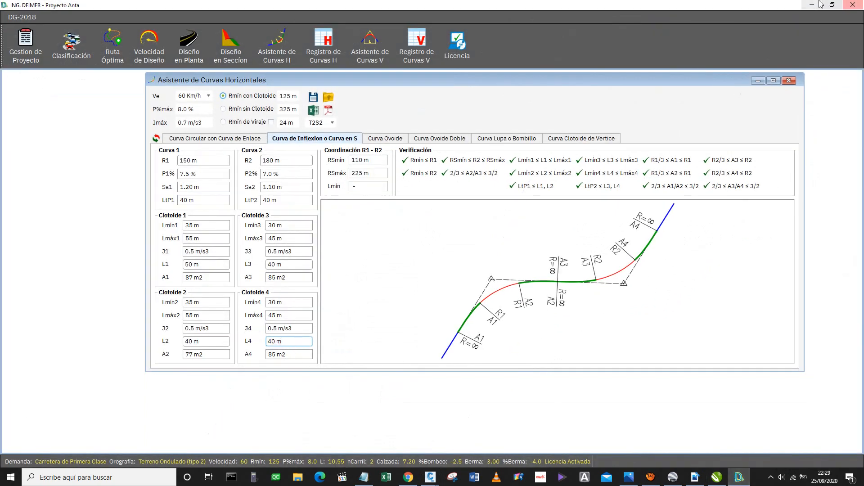
pyautogui.click(813, 5)
pyautogui.write('40')
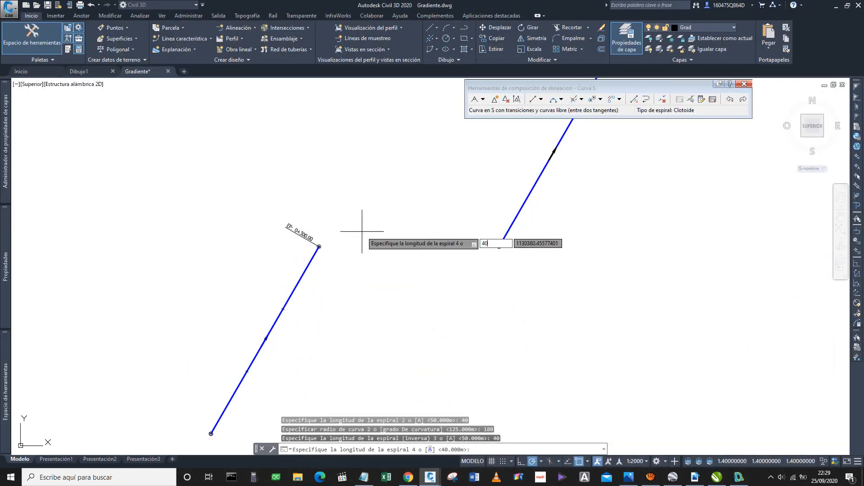
pyautogui.press('Return')
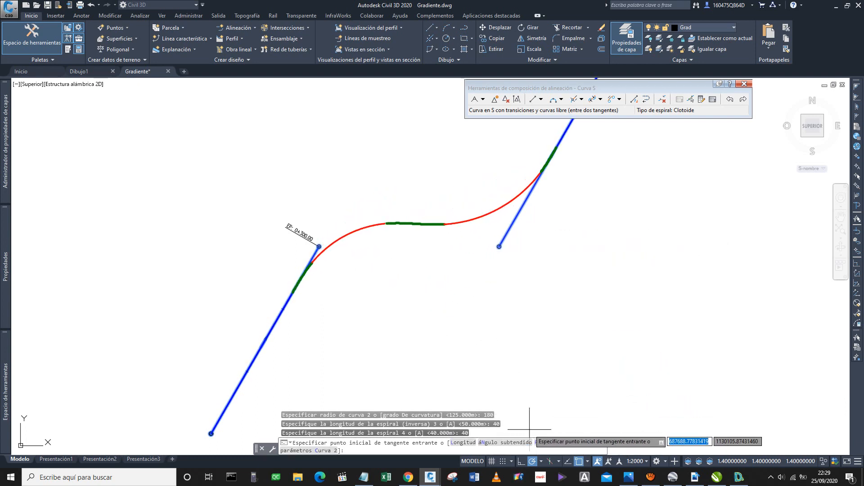
# Step: Position the S-curve using a pass-through point for curve 1 midway between the two tangents, and finish the command
pyautogui.click(544, 446)
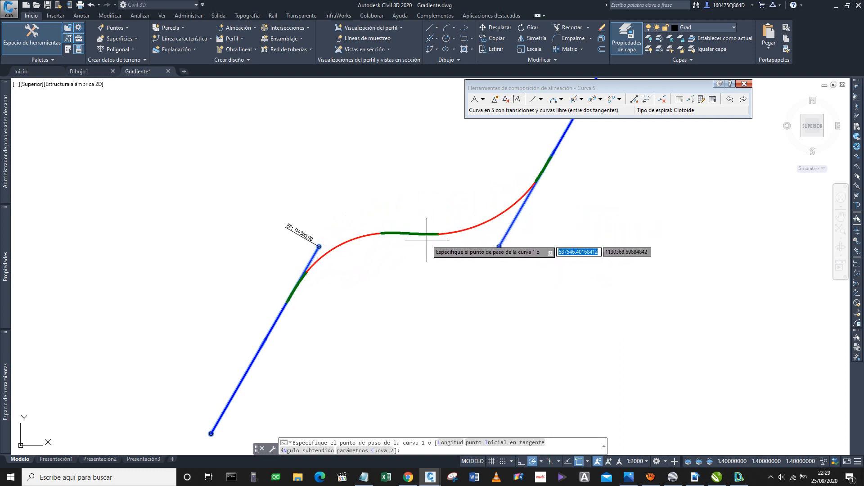
pyautogui.click(422, 239)
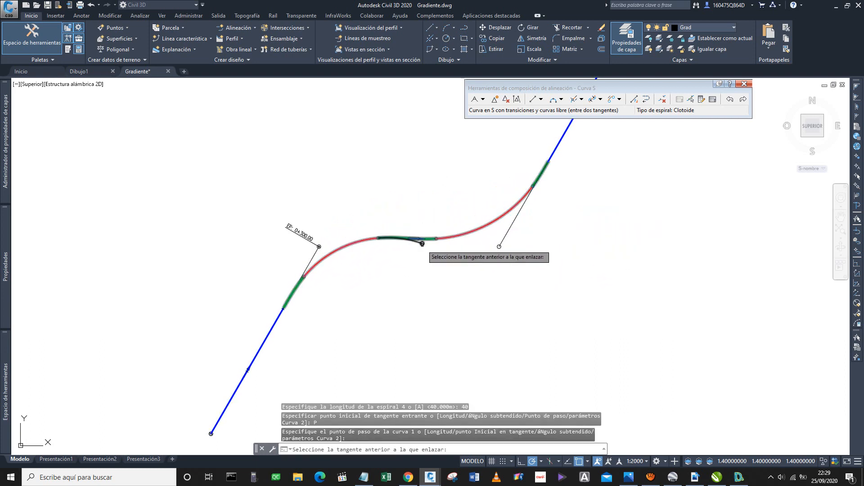
pyautogui.press('Escape')
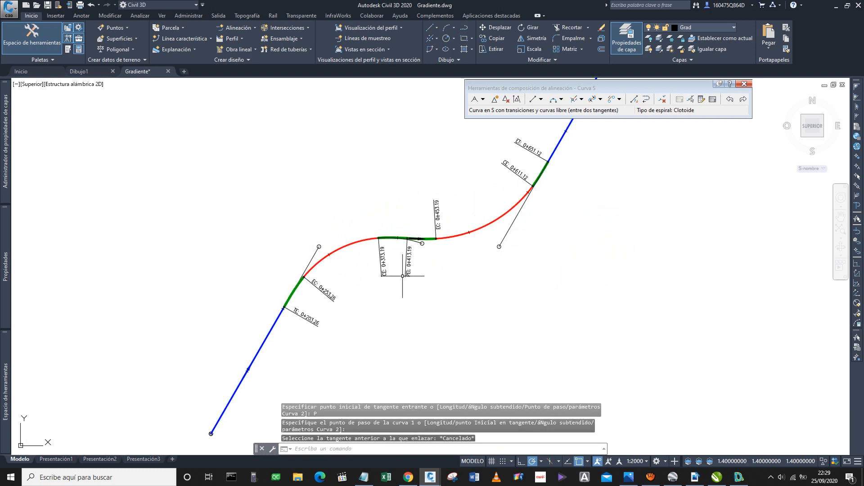
pyautogui.scroll(-2, 411, 270)
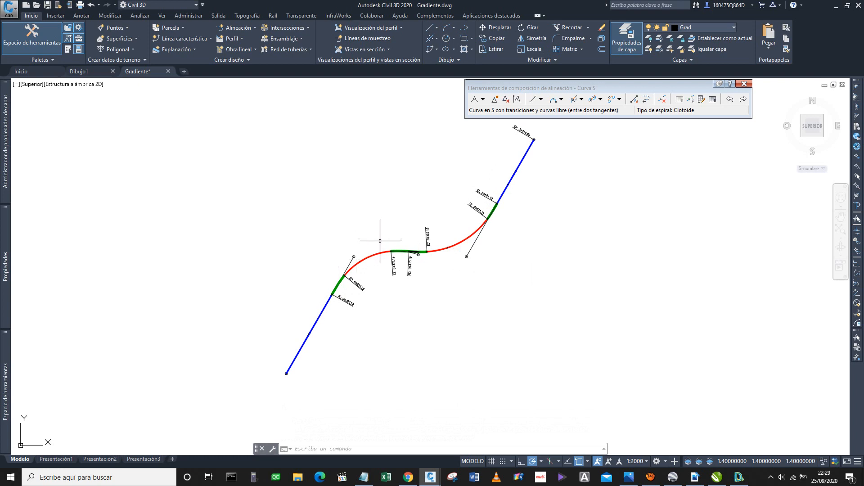
pyautogui.scroll(2, 415, 271)
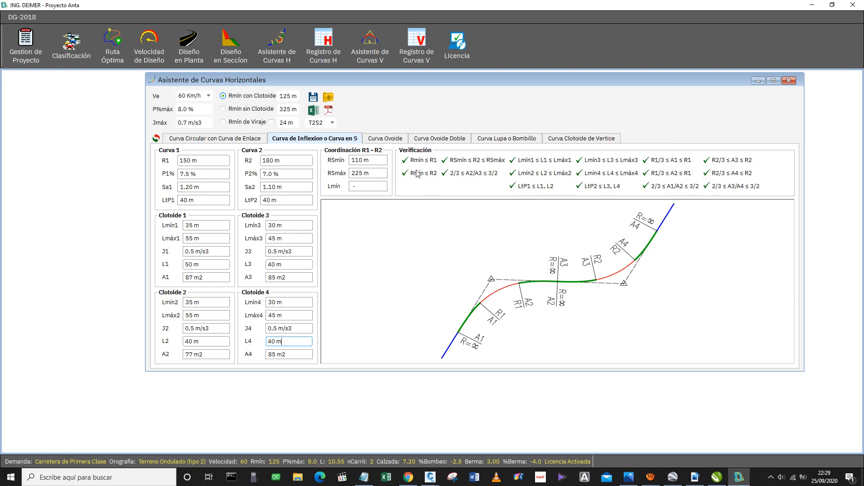
# Step: Try to stretch the S-curve by its pass-through point grip near the middle transitions
pyautogui.click(813, 5)
pyautogui.scroll(2, 405, 256)
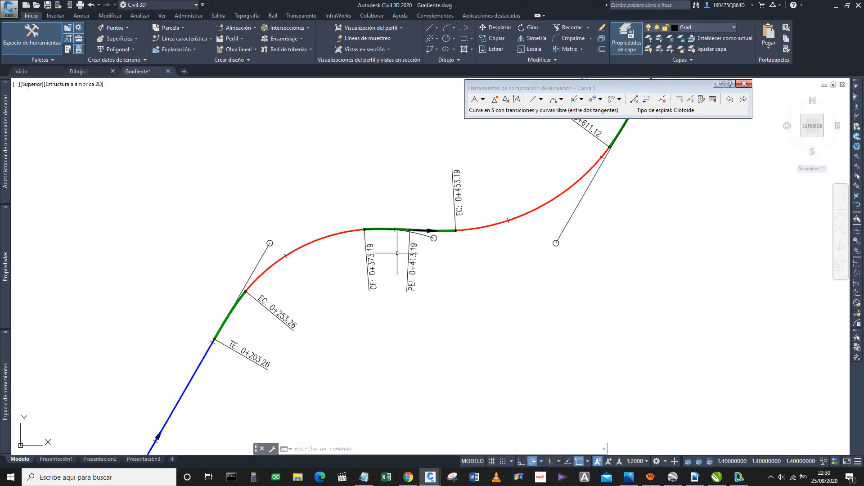
pyautogui.scroll(3, 428, 236)
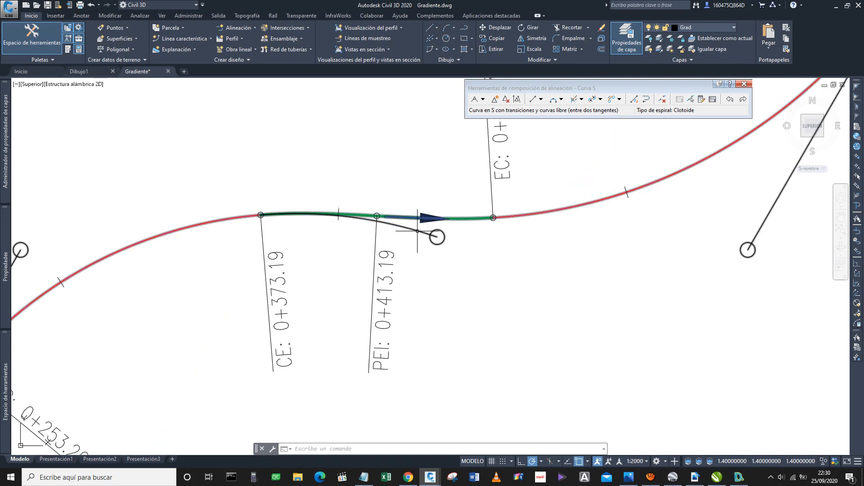
pyautogui.click(434, 235)
pyautogui.scroll(-3, 435, 237)
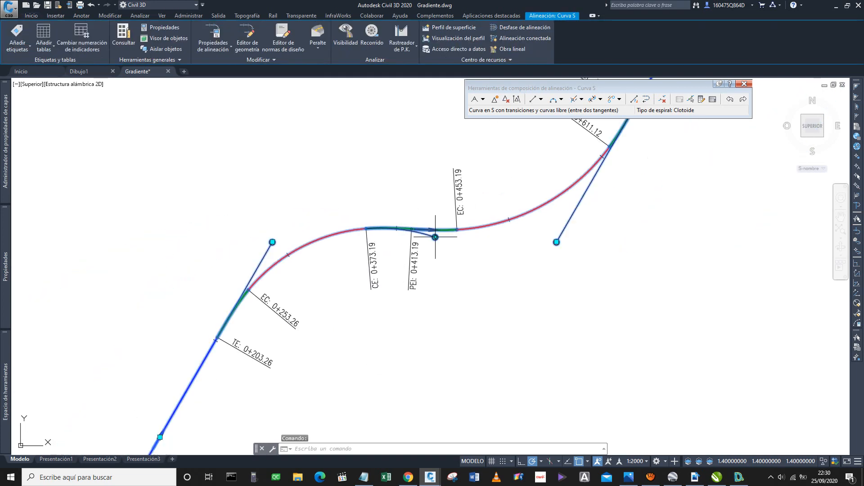
pyautogui.scroll(2, 440, 243)
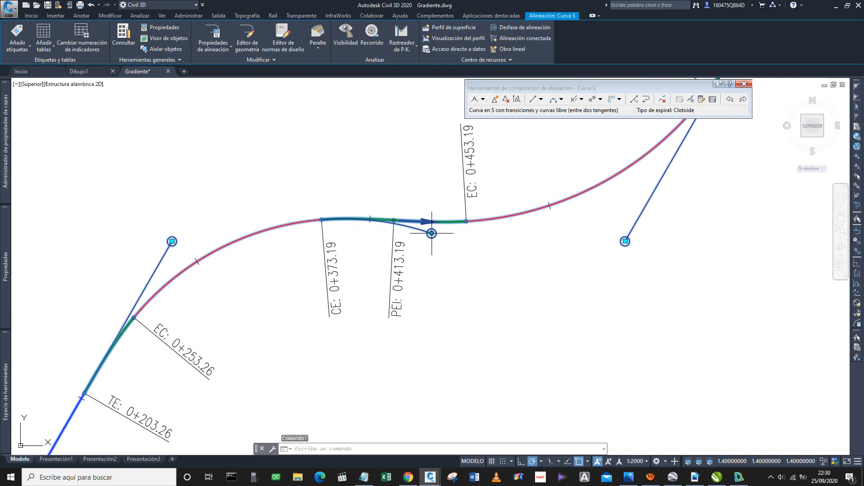
pyautogui.click(432, 233)
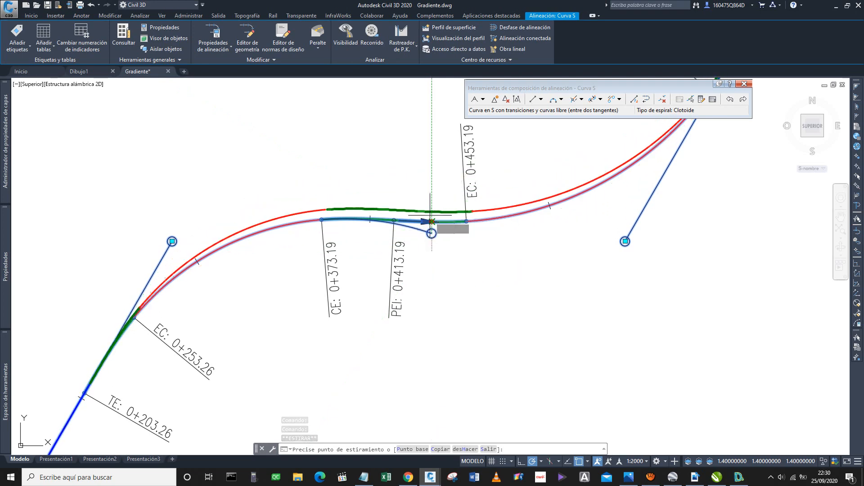
pyautogui.press('Escape')
pyautogui.press('Escape')
pyautogui.scroll(-5, 401, 244)
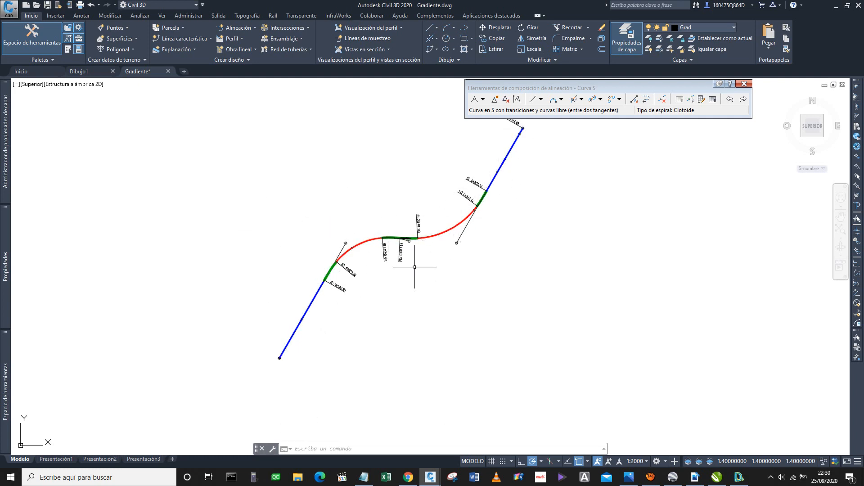
pyautogui.scroll(2, 394, 248)
pyautogui.scroll(4, 395, 247)
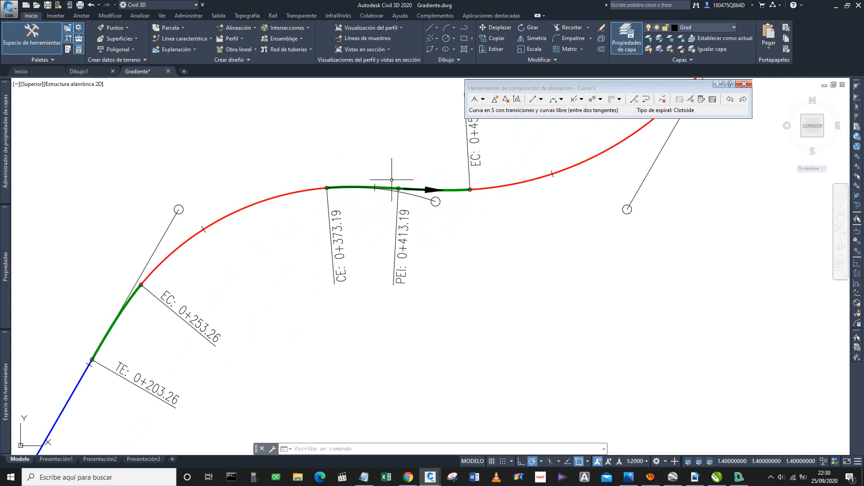
pyautogui.scroll(-4, 425, 205)
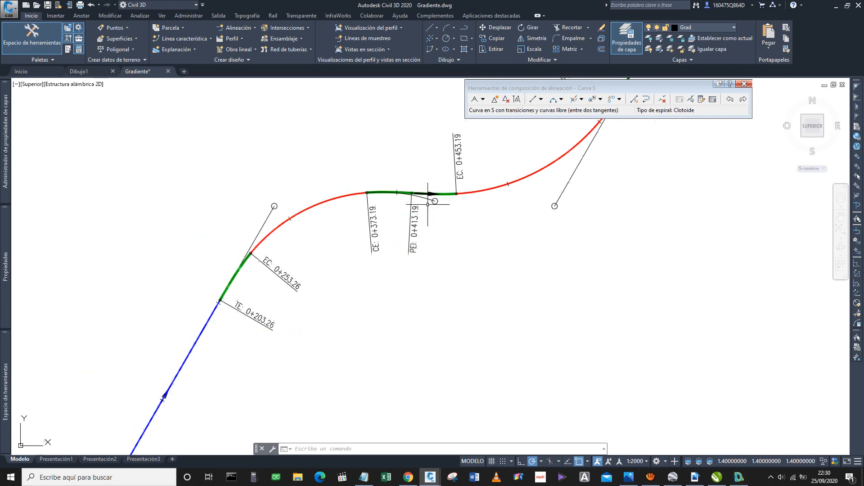
# Step: Switch to DG-2018 and arrange the plan geometric design beside the curve assistant to check the tangent lengths and S-curve checks
pyautogui.click(739, 477)
pyautogui.moveTo(526, 83); pyautogui.dragTo(386, 82)
pyautogui.click(208, 39)
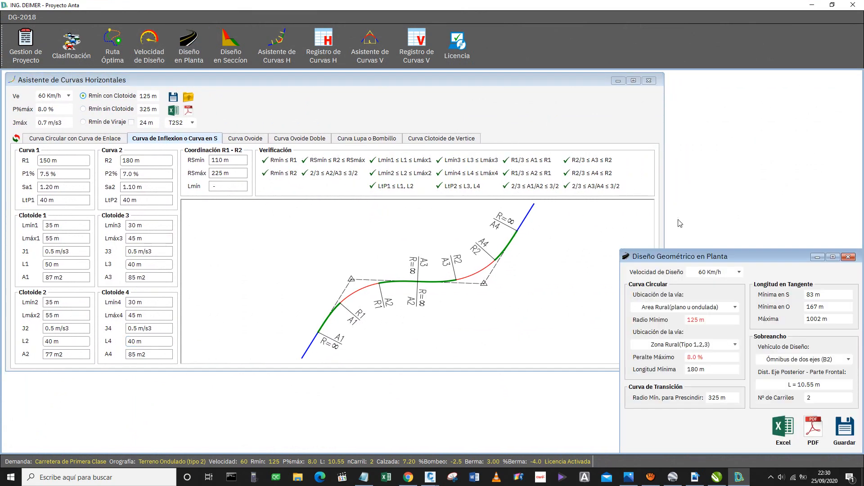
pyautogui.moveTo(680, 252); pyautogui.dragTo(509, 76)
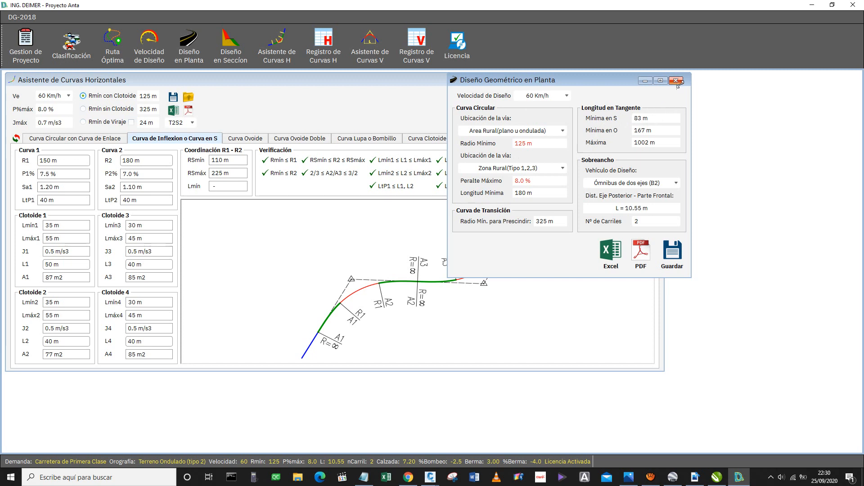
pyautogui.moveTo(603, 83); pyautogui.dragTo(761, 81)
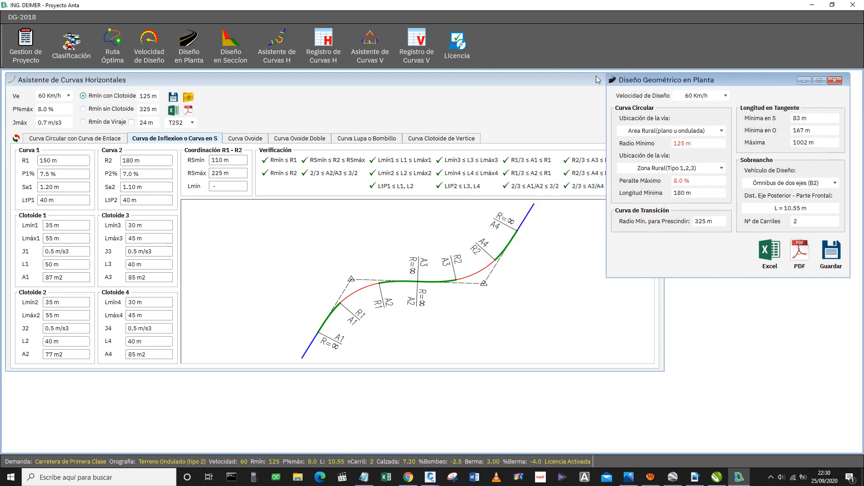
pyautogui.moveTo(477, 80); pyautogui.dragTo(504, 80)
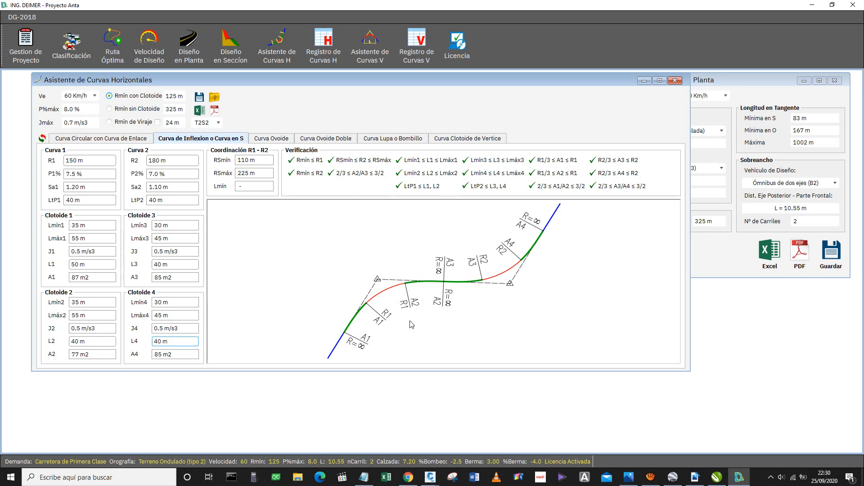
# Step: Compare the S-curve's Lmín without clothoids against the minimum S tangent length, closing the plan design window
pyautogui.click(152, 112)
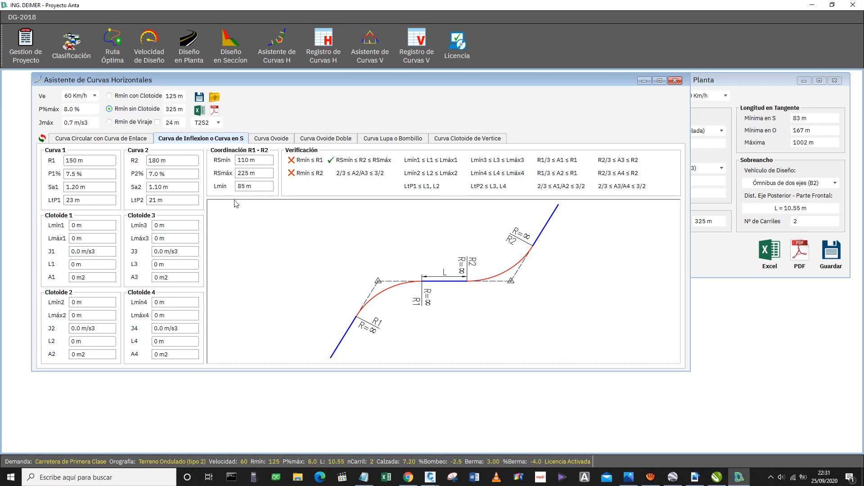
pyautogui.click(808, 125)
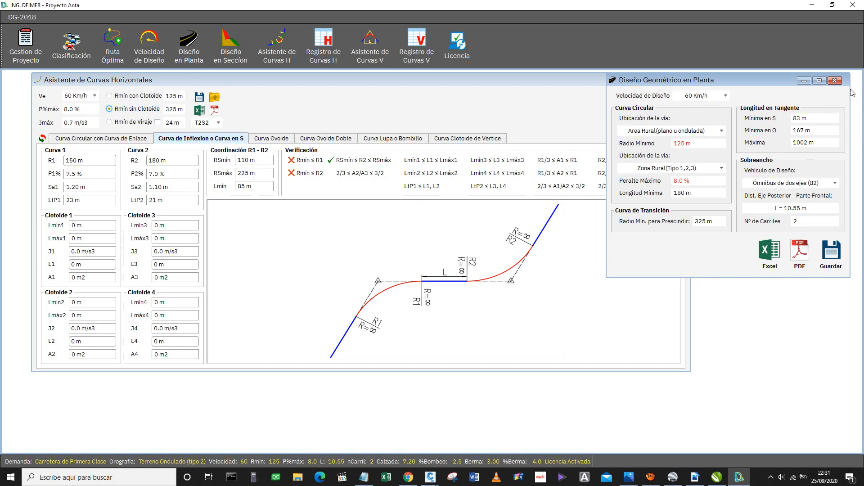
pyautogui.click(835, 80)
pyautogui.moveTo(390, 83); pyautogui.dragTo(434, 83)
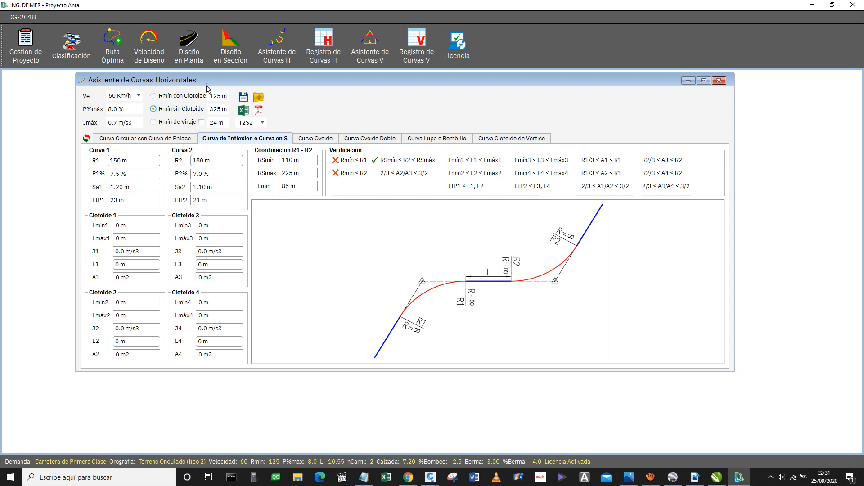
# Step: Compare both minimum-radius modes, keep Rmín sin Clotoide for the S-curve, and set R1 to 350 m and R2 to 450 m
pyautogui.click(196, 95)
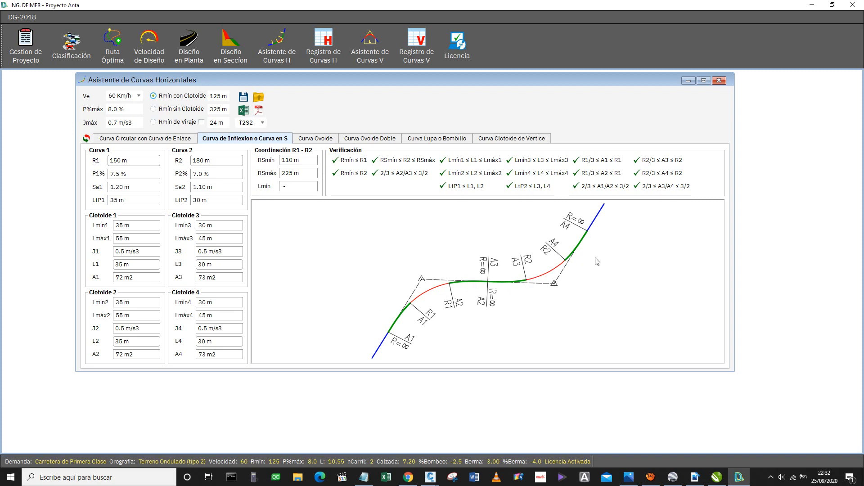
pyautogui.click(174, 111)
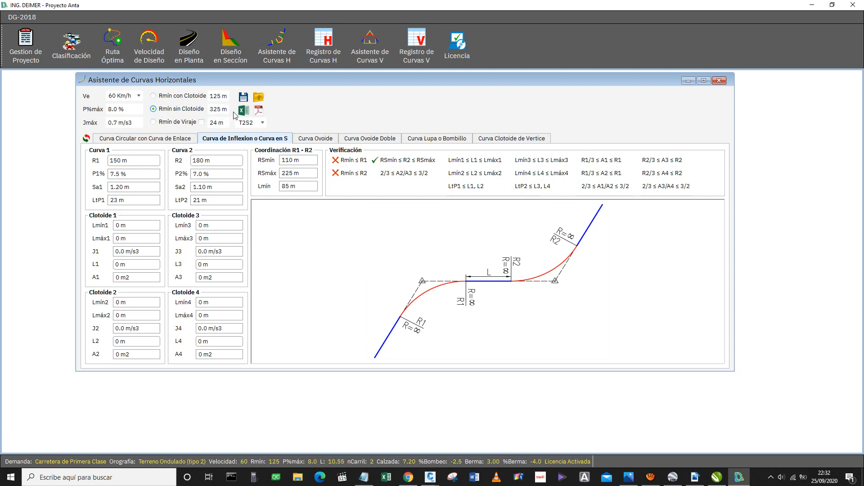
pyautogui.doubleClick(123, 162)
pyautogui.write('350')
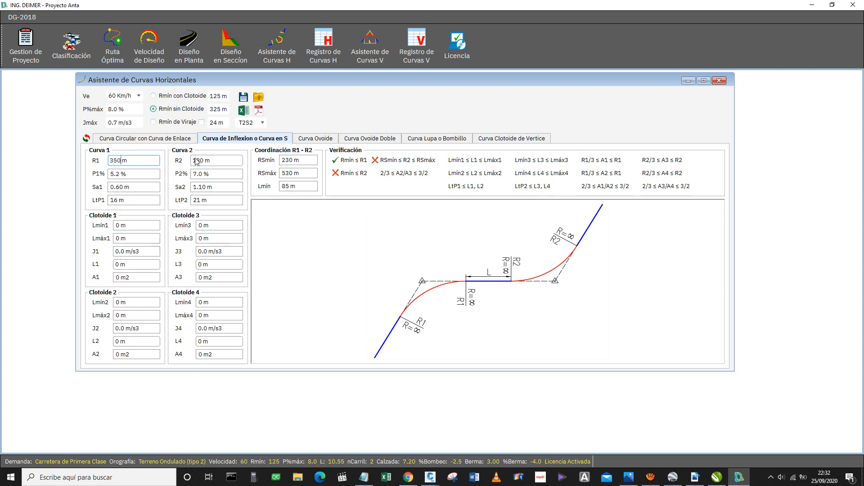
pyautogui.doubleClick(205, 161)
pyautogui.write('450')
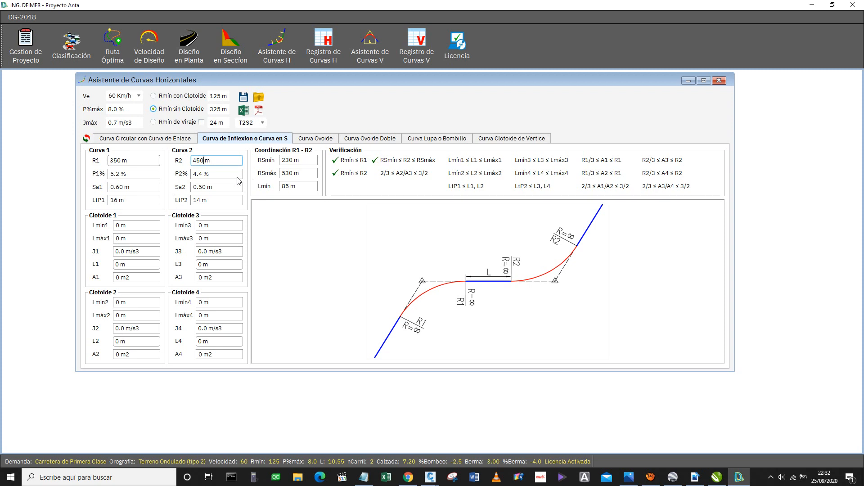
# Step: Try an R2 value of 600 m in the S-curve assistant and restore it to 450 m
pyautogui.moveTo(212, 160); pyautogui.dragTo(144, 157)
pyautogui.write('600')
pyautogui.moveTo(215, 163); pyautogui.dragTo(144, 160)
pyautogui.write('450')
# Step: Switch to Gradiente.dwg in Civil 3D and draw a 300 m fixed tangent below the existing S-curve, rising parallel to its first tangent
pyautogui.click(430, 477)
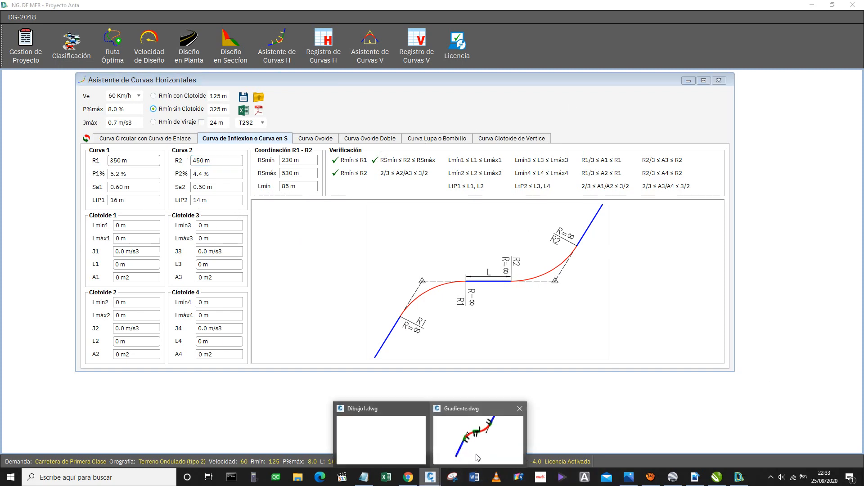
pyautogui.click(484, 439)
pyautogui.scroll(-4, 495, 218)
pyautogui.moveTo(481, 273)
pyautogui.mouseDown(button='middle')
pyautogui.moveTo(436, 250)
pyautogui.moveTo(382, 306)
pyautogui.mouseUp(button='middle')
pyautogui.scroll(3, 429, 241)
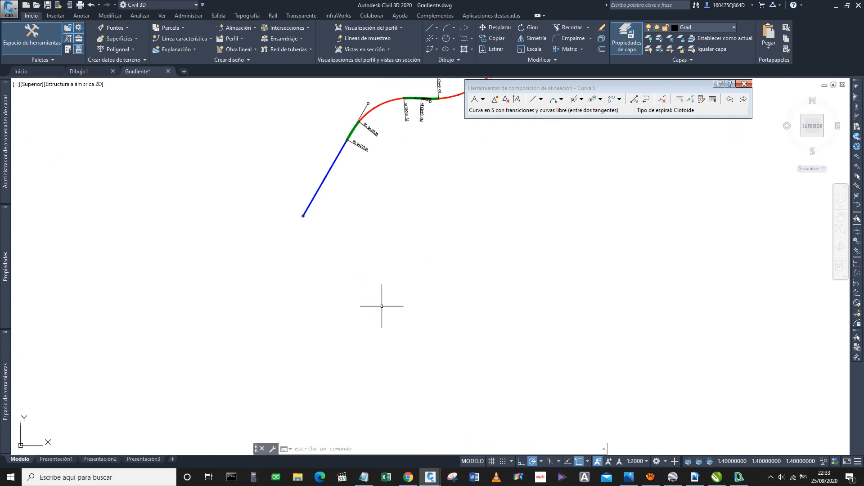
pyautogui.click(533, 100)
pyautogui.click(312, 355)
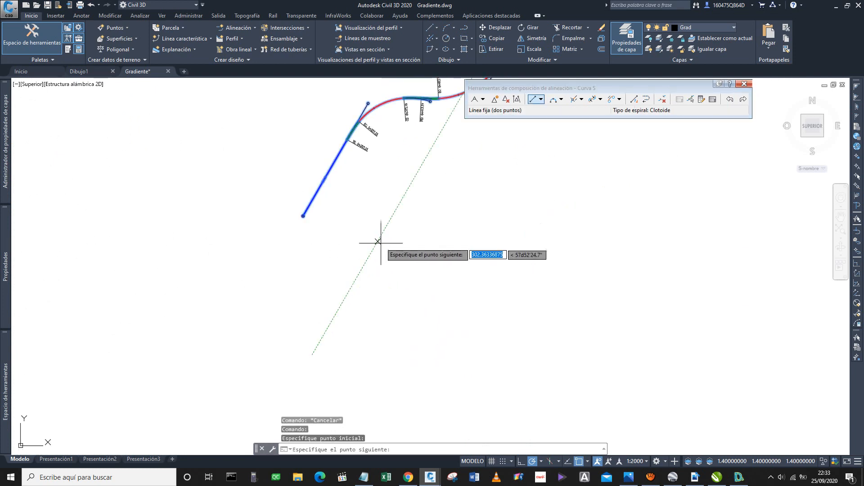
pyautogui.write('300')
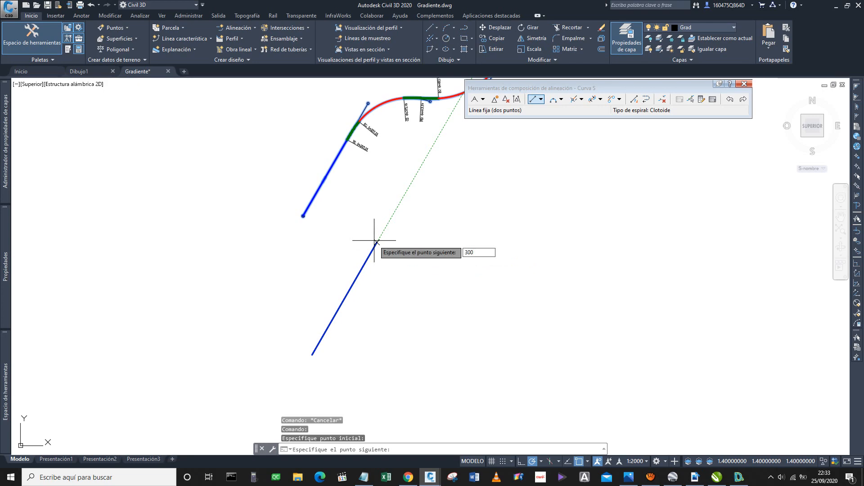
pyautogui.press('Return')
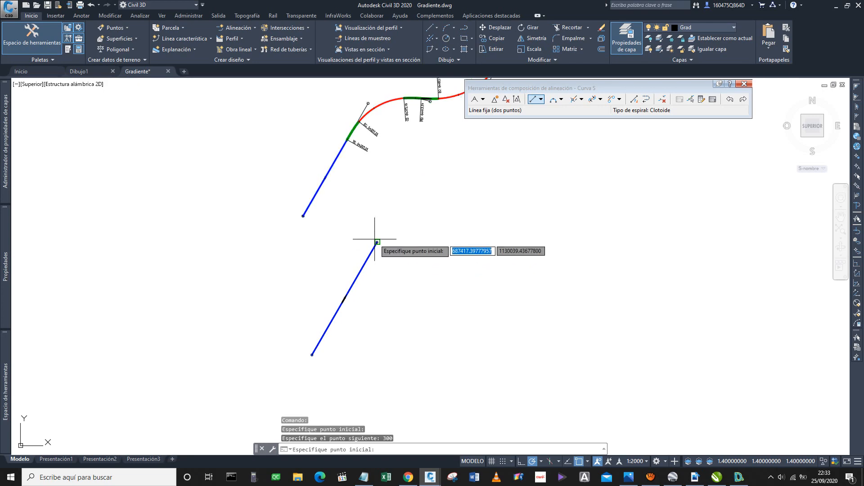
# Step: Draw a 600 m horizontal fixed tangent from the upper end of the new 300 m tangent
pyautogui.scroll(4, 356, 246)
pyautogui.click(386, 225)
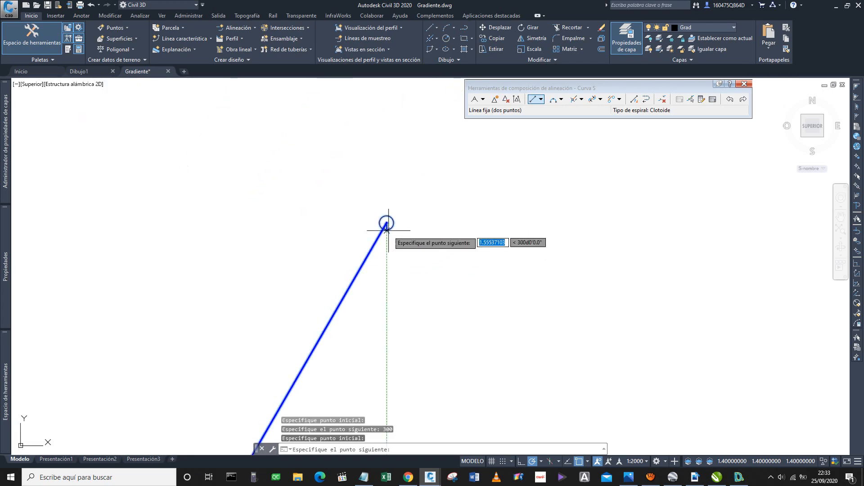
pyautogui.scroll(-6, 640, 227)
pyautogui.moveTo(634, 230); pyautogui.dragTo(367, 261, button='middle')
pyautogui.scroll(2, 385, 262)
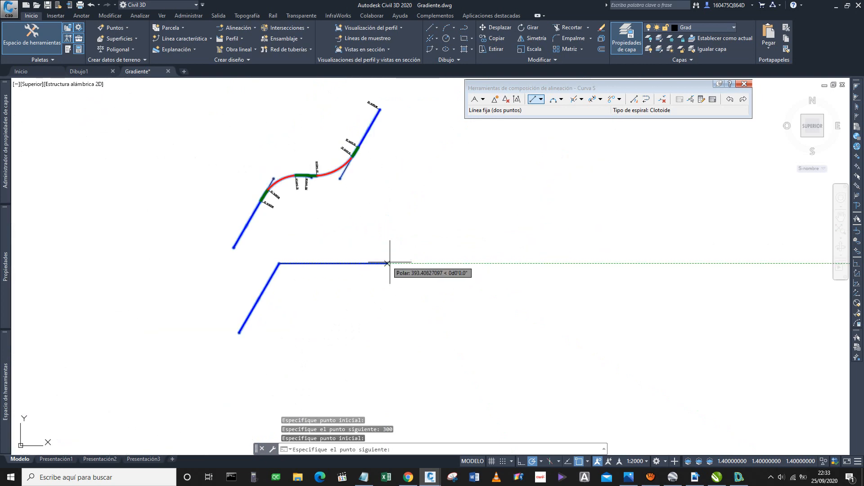
pyautogui.write('50')
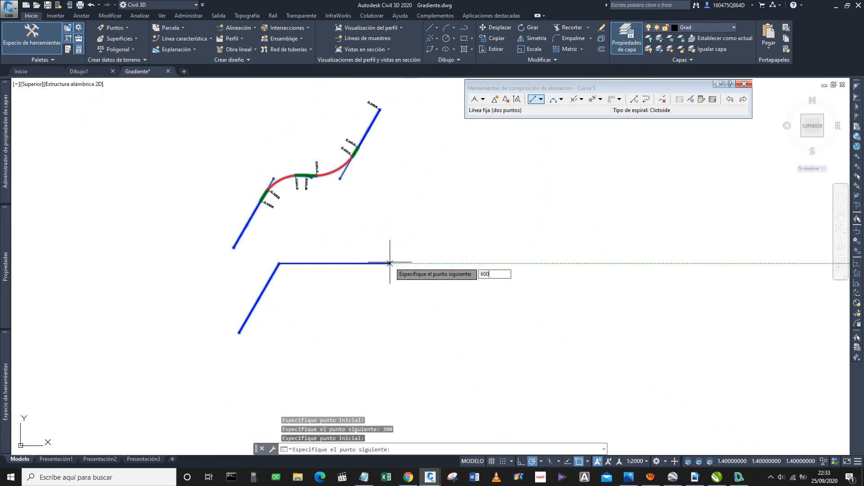
pyautogui.press('Return')
# Step: Draw a 300 m fixed tangent from the far end of the horizontal one, rising parallel to the first, and finish the line command
pyautogui.scroll(3, 473, 289)
pyautogui.scroll(3, 446, 279)
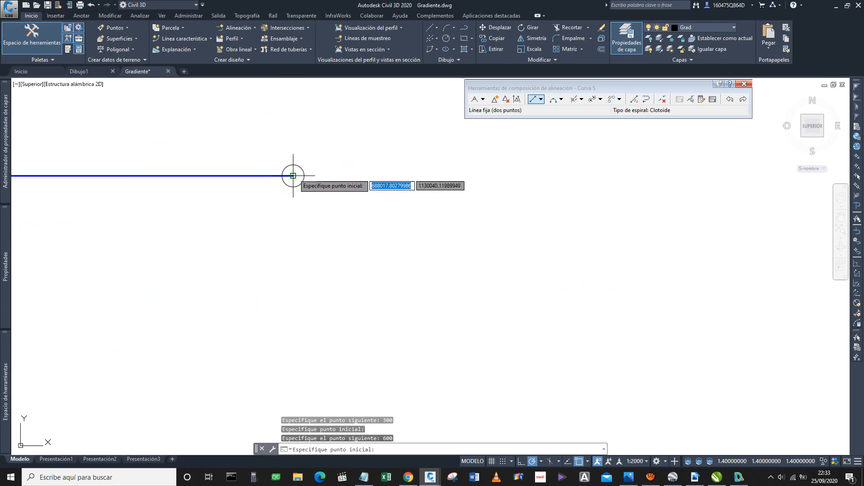
pyautogui.click(293, 175)
pyautogui.scroll(-3, 421, 239)
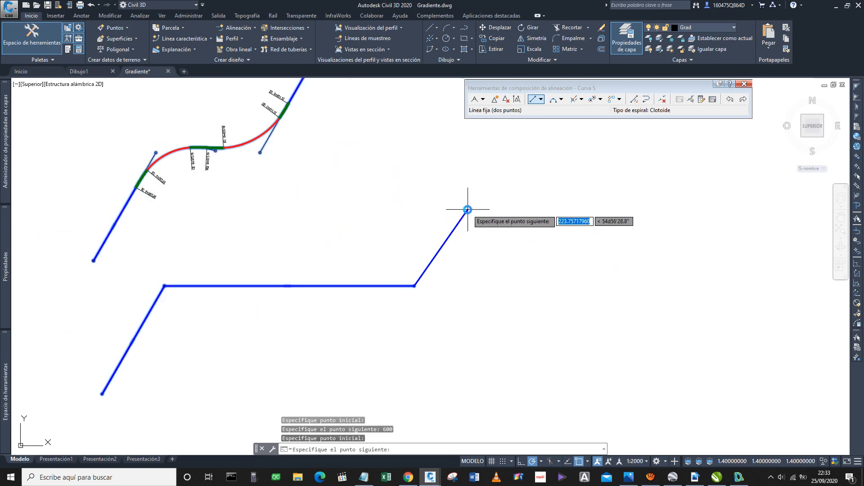
pyautogui.write('300')
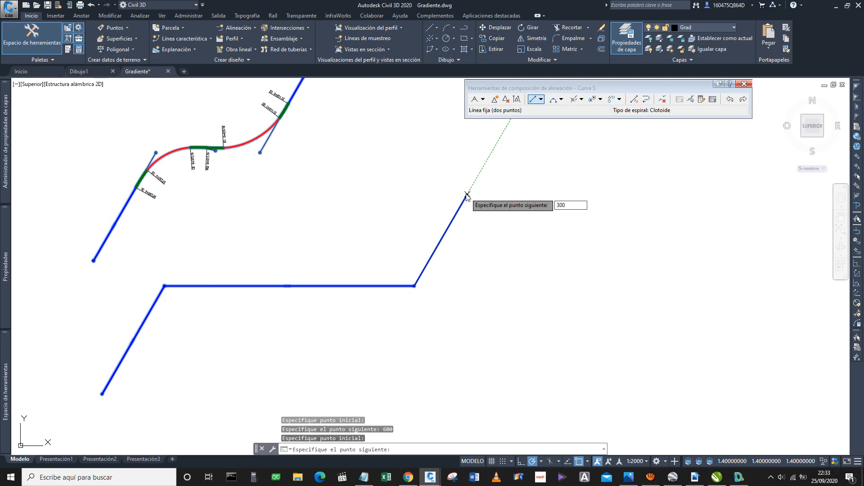
pyautogui.press('Return')
pyautogui.press('Escape')
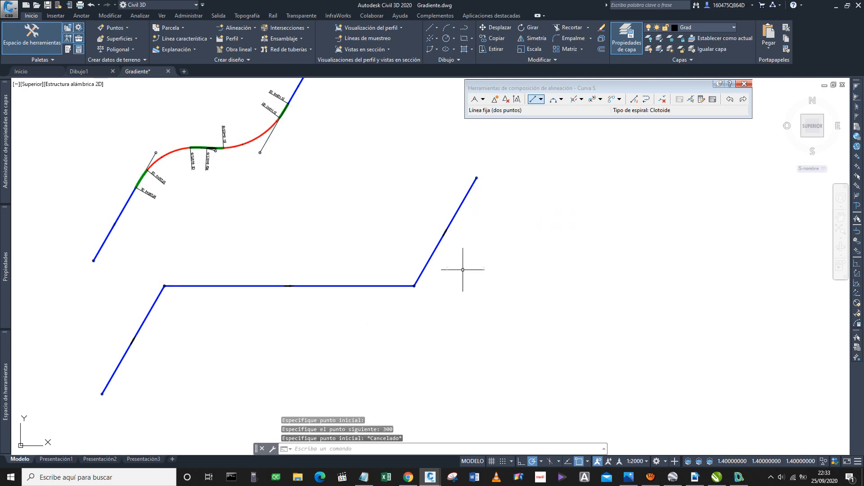
# Step: Check the S-curve radii in the DG-2018 curve assistant and return to Gradiente.dwg in Civil 3D
pyautogui.click(740, 479)
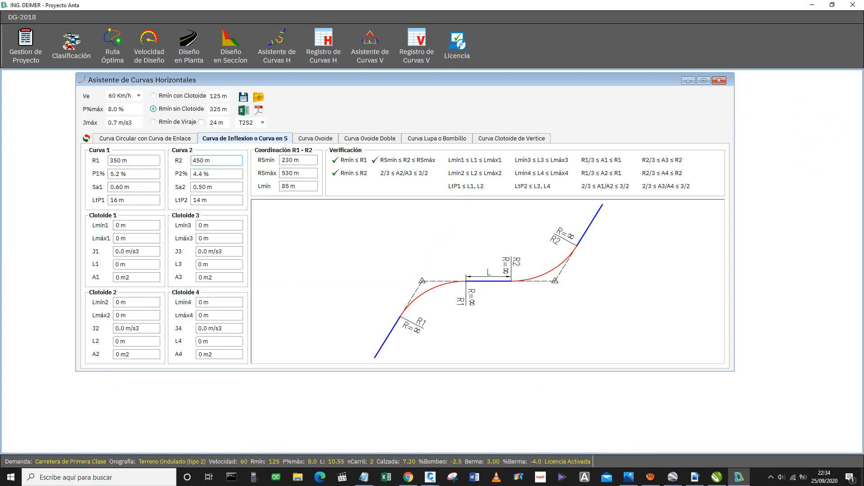
pyautogui.click(430, 477)
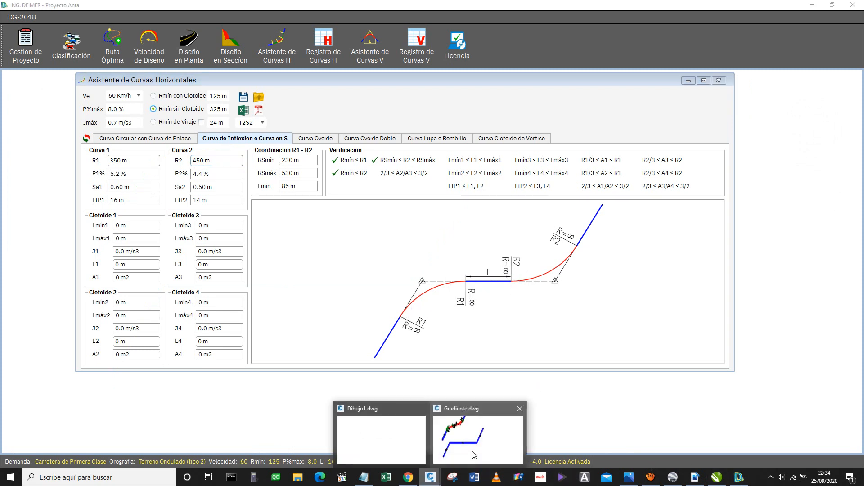
pyautogui.click(474, 455)
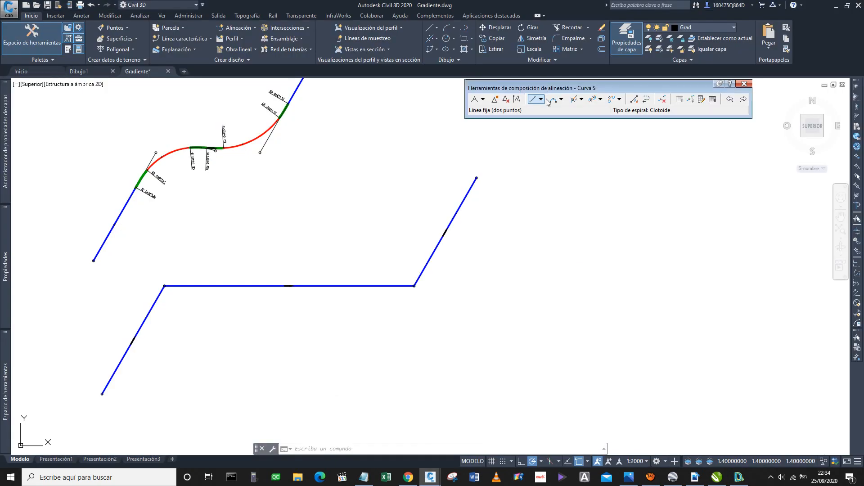
# Step: Add a free curve fillet under 180° between the first inclined and horizontal tangents, with the 350 m R1 from DG-2018 as radius
pyautogui.click(561, 99)
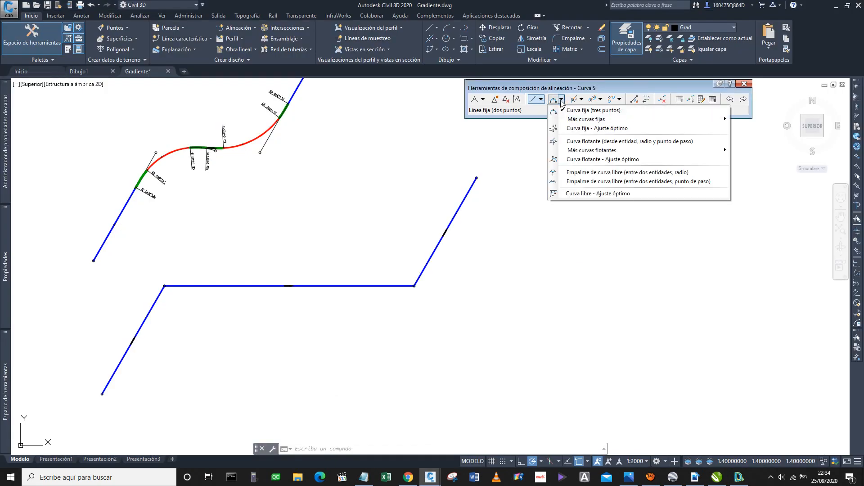
pyautogui.click(578, 175)
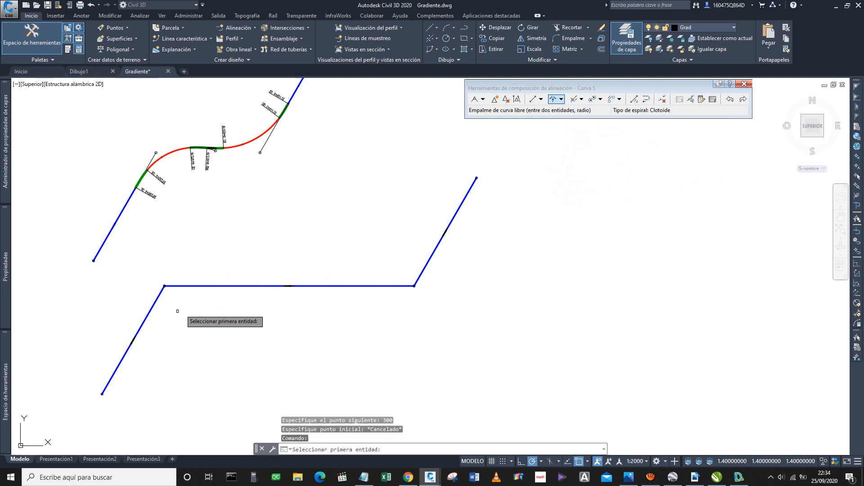
pyautogui.click(157, 299)
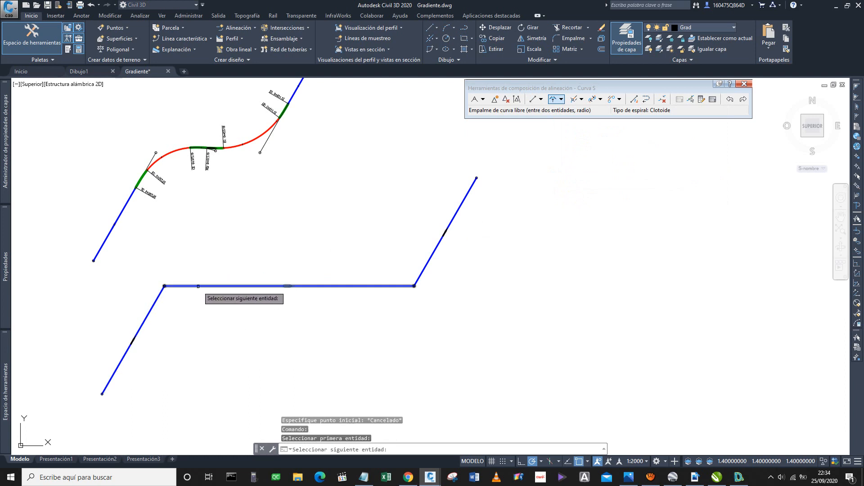
pyautogui.click(199, 286)
pyautogui.click(226, 319)
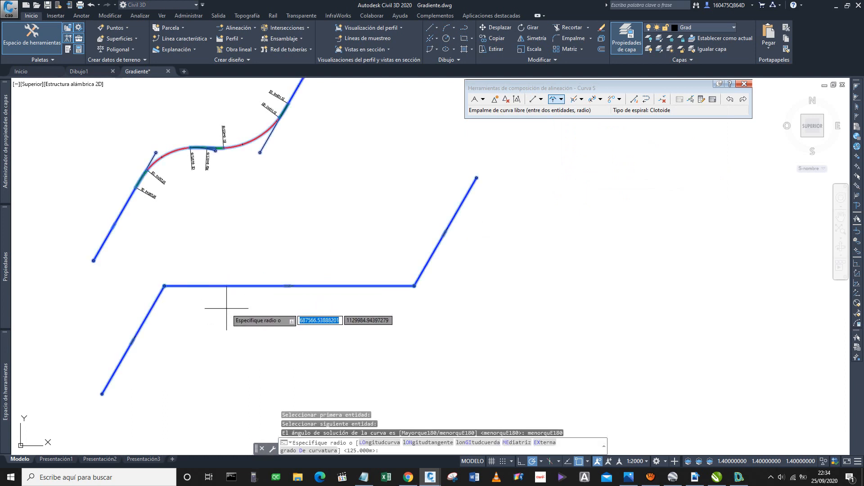
pyautogui.click(732, 482)
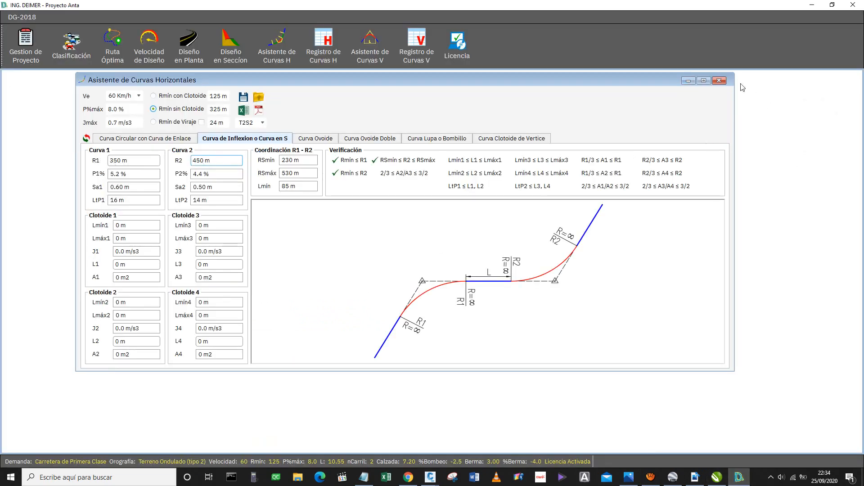
pyautogui.click(689, 81)
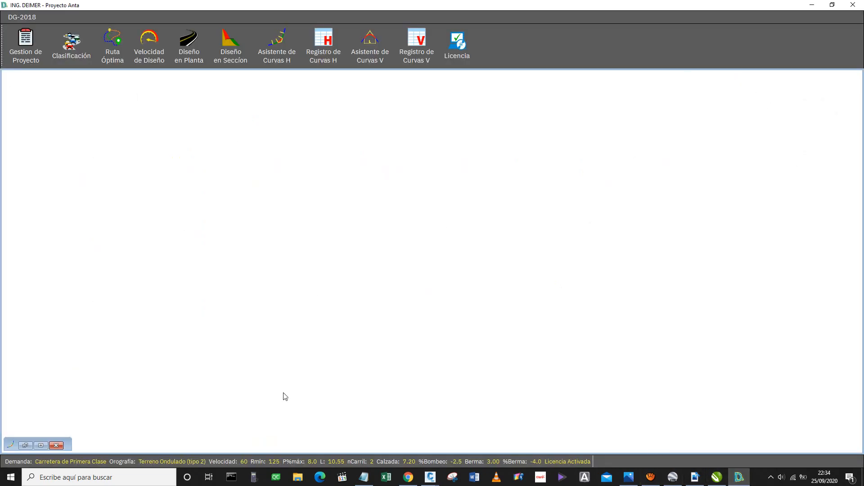
pyautogui.click(42, 446)
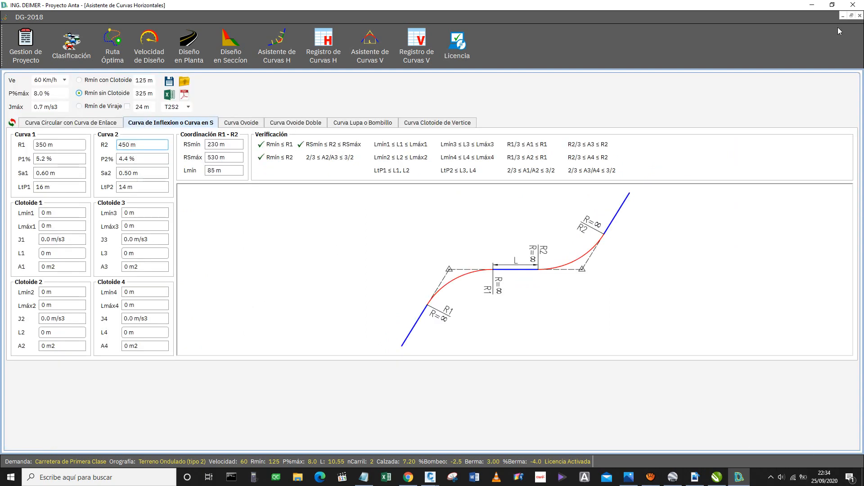
pyautogui.click(852, 15)
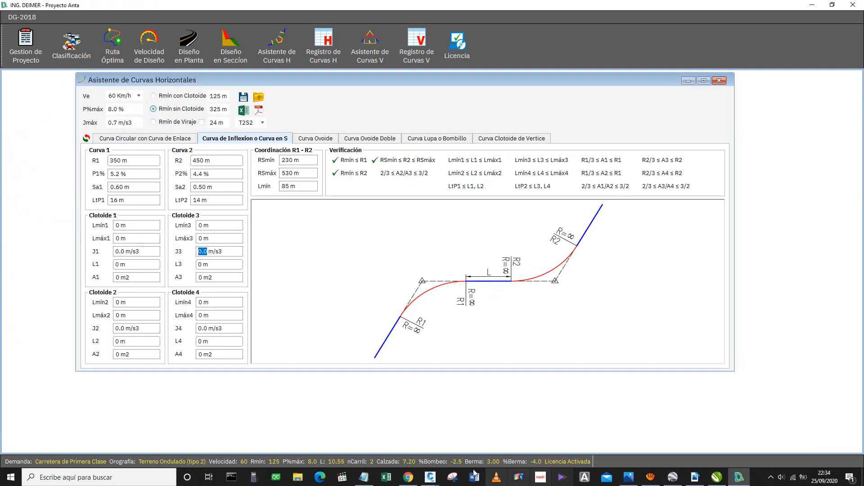
pyautogui.moveTo(430, 477)
pyautogui.click(487, 428)
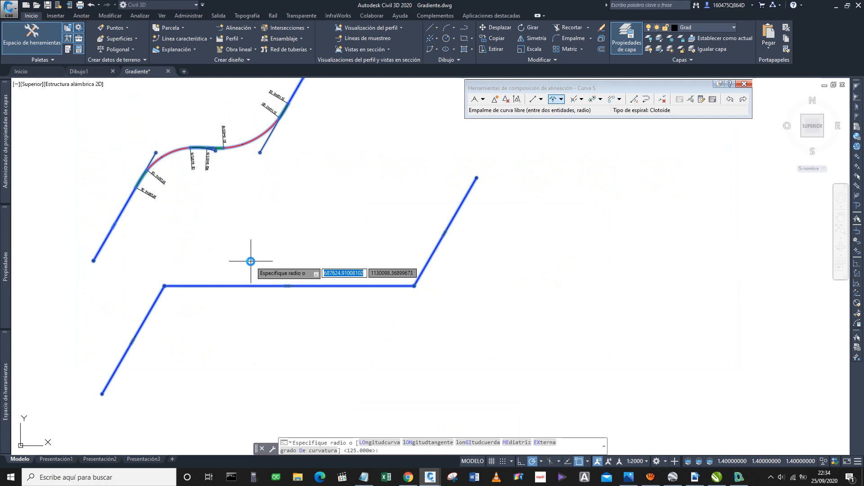
pyautogui.write('350')
pyautogui.press('Return')
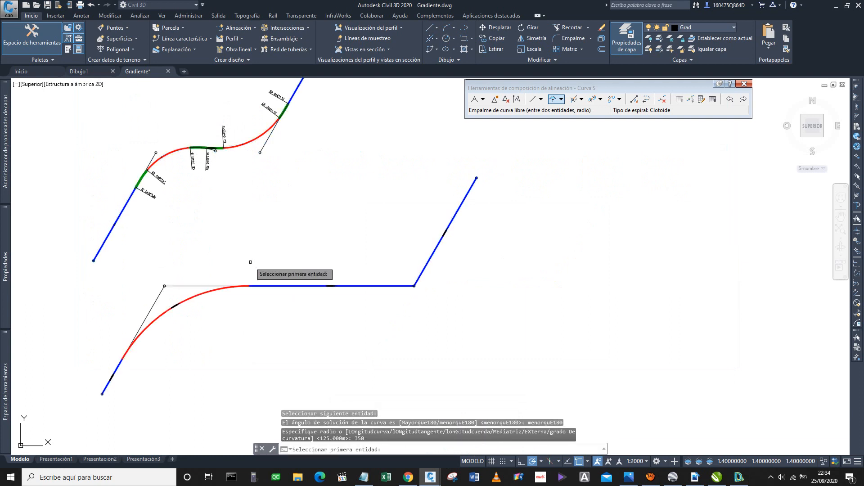
pyautogui.press('Return')
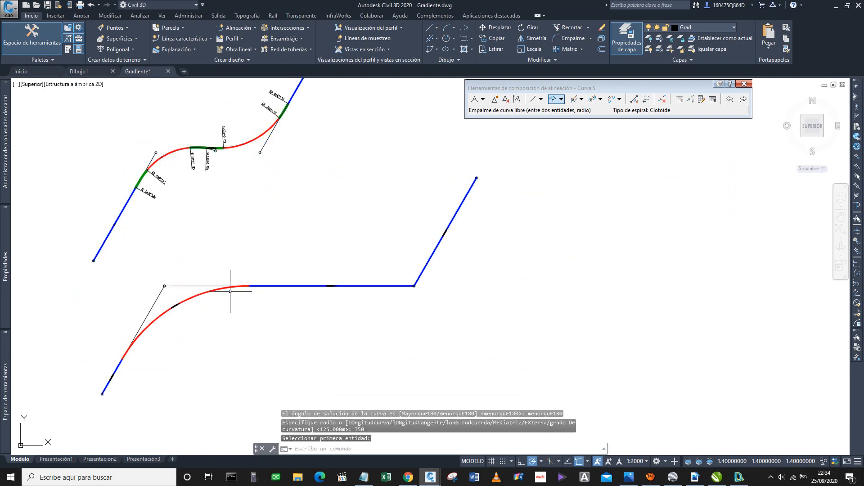
# Step: Add a free curve fillet under 180° between the horizontal and last inclined tangents, with the 450 m R2 from DG-2018 as radius
pyautogui.click(556, 102)
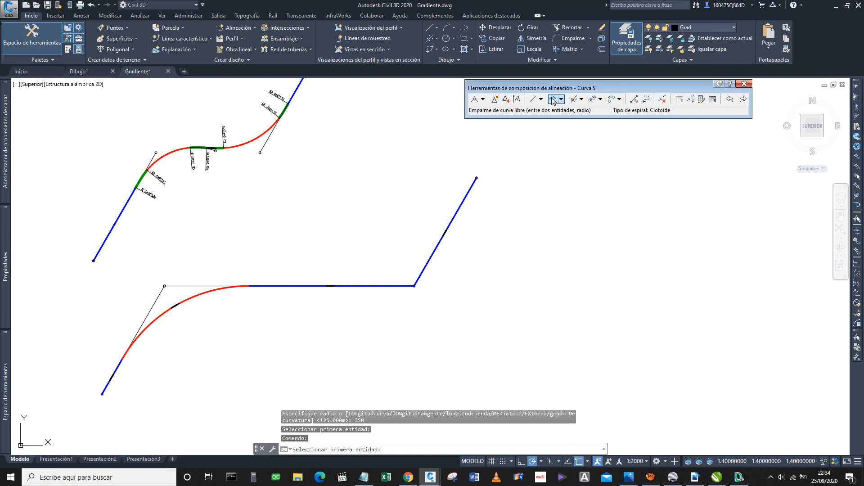
pyautogui.scroll(5, 403, 290)
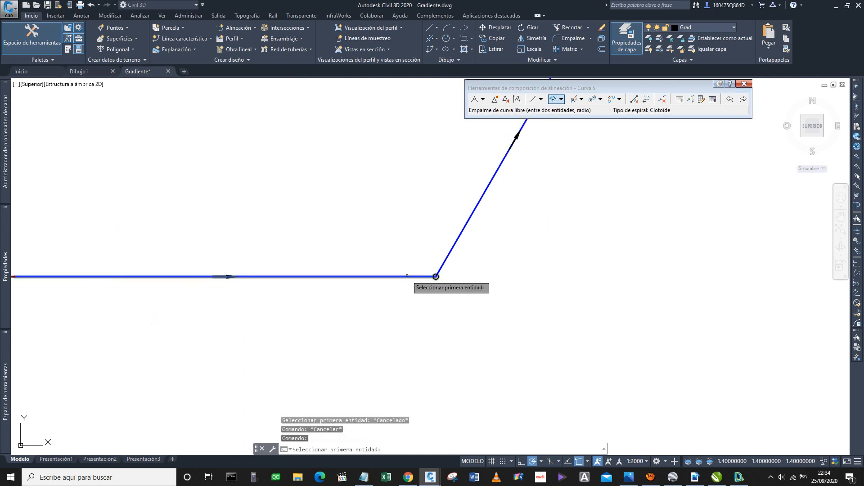
pyautogui.click(407, 276)
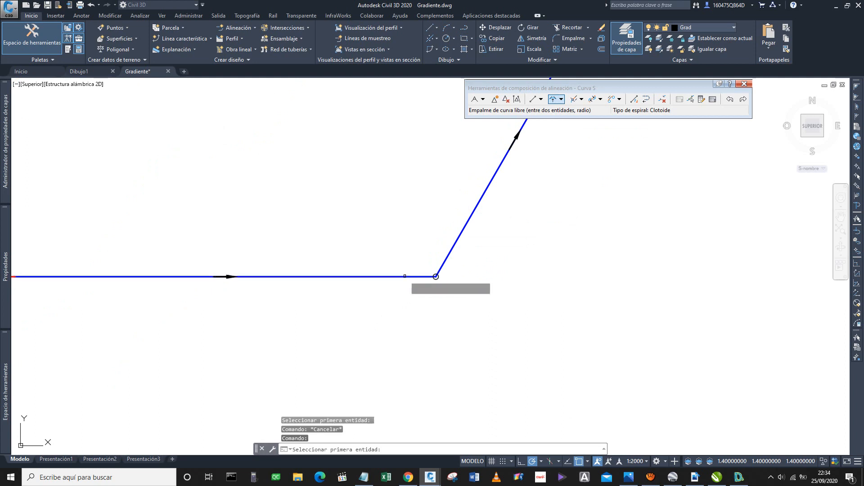
pyautogui.click(462, 228)
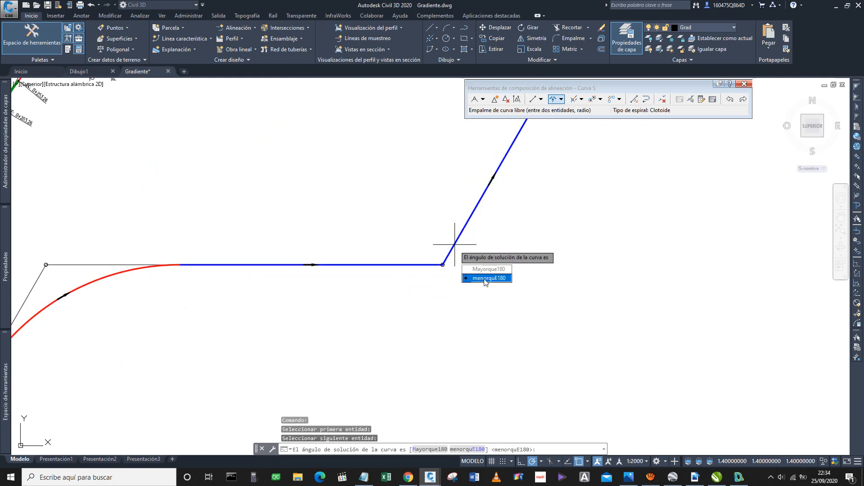
pyautogui.click(485, 279)
pyautogui.scroll(-4, 412, 242)
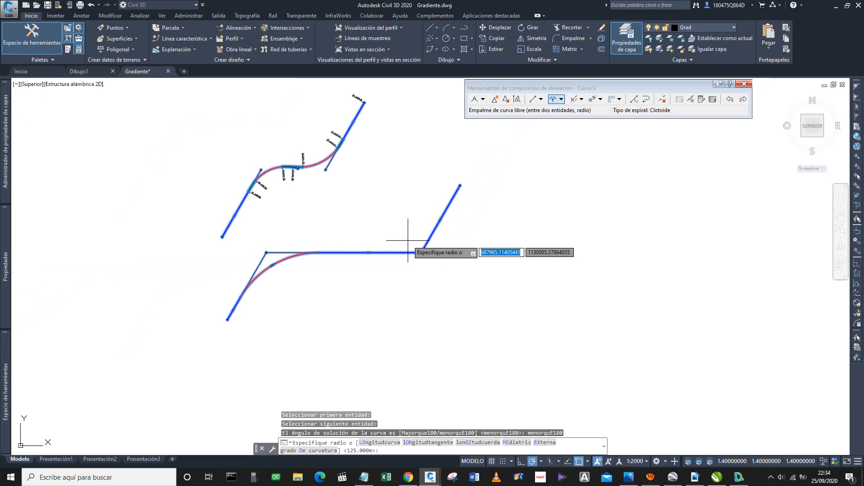
pyautogui.click(743, 480)
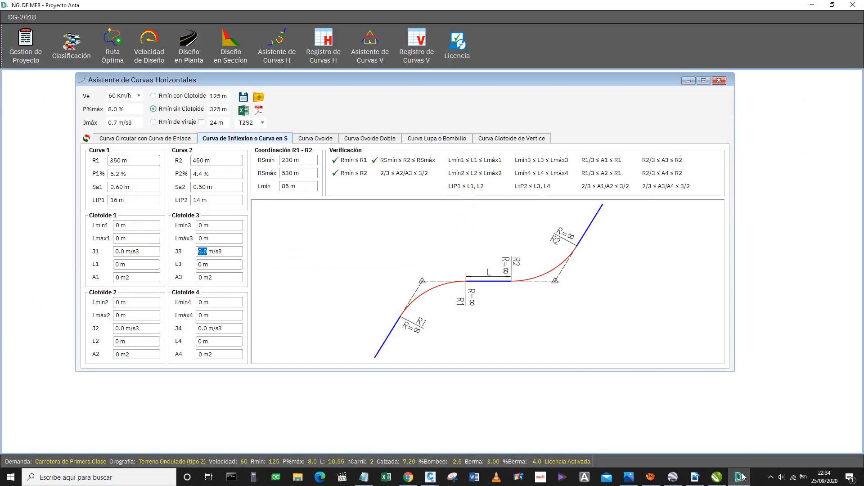
pyautogui.click(742, 479)
pyautogui.write('45')
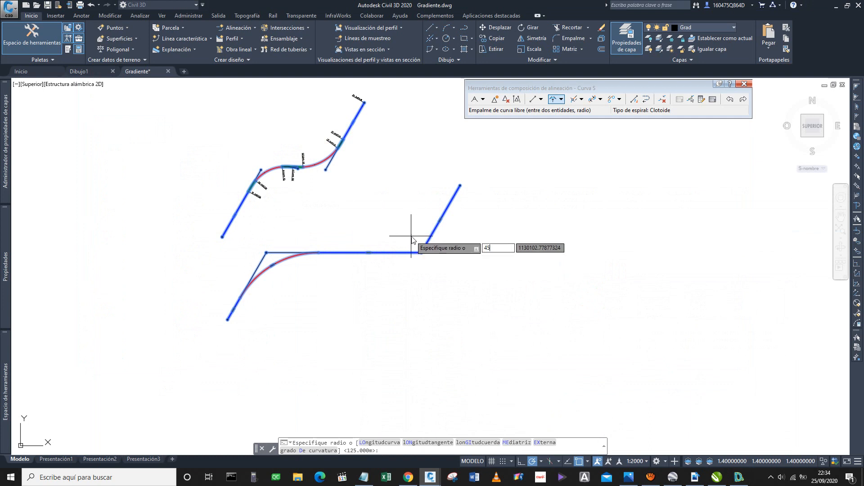
pyautogui.write('0')
pyautogui.press('Return')
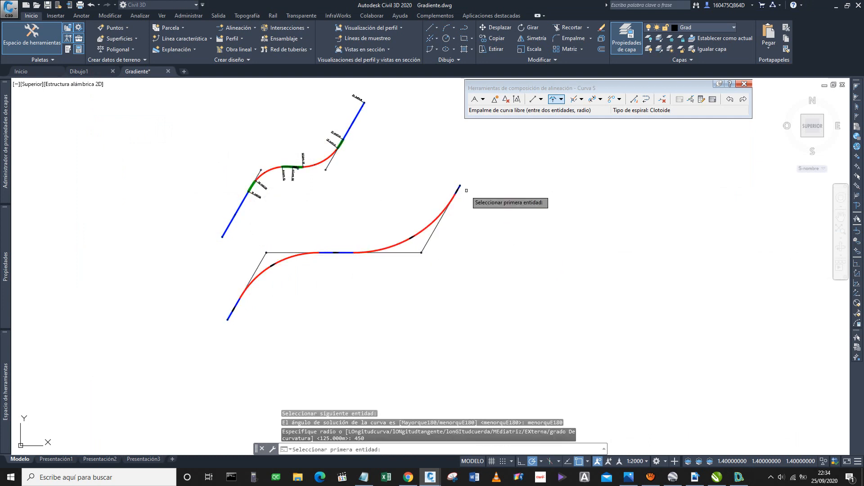
pyautogui.press('Return')
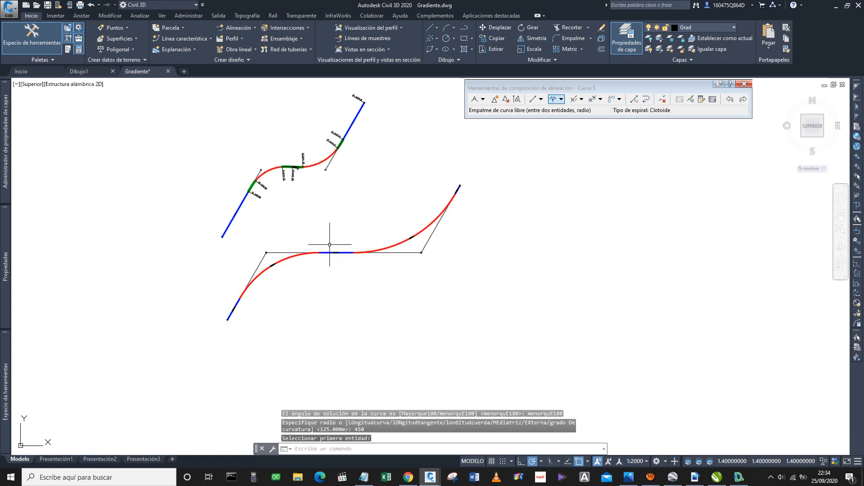
# Step: Measure the intermediate tangent with a temporary polyline between the curve ends, and check the minimum length Lmín in the DG-2018 curve assistant
pyautogui.scroll(5, 321, 253)
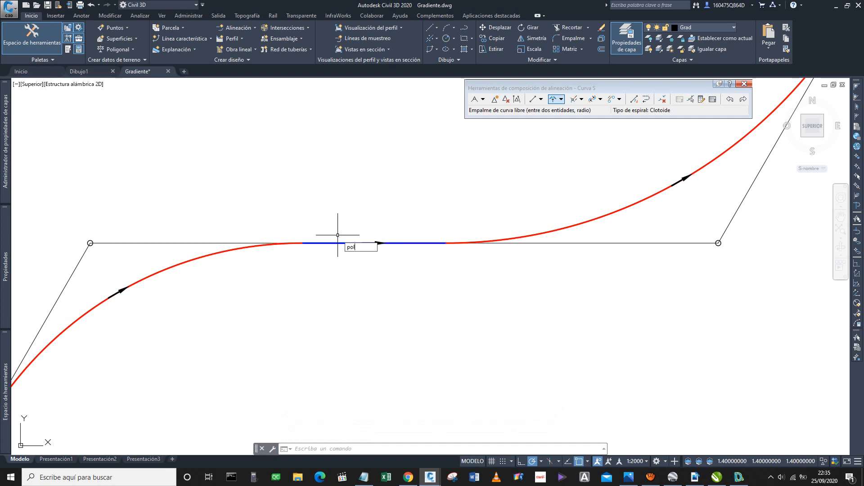
pyautogui.press('Return')
pyautogui.scroll(6, 336, 241)
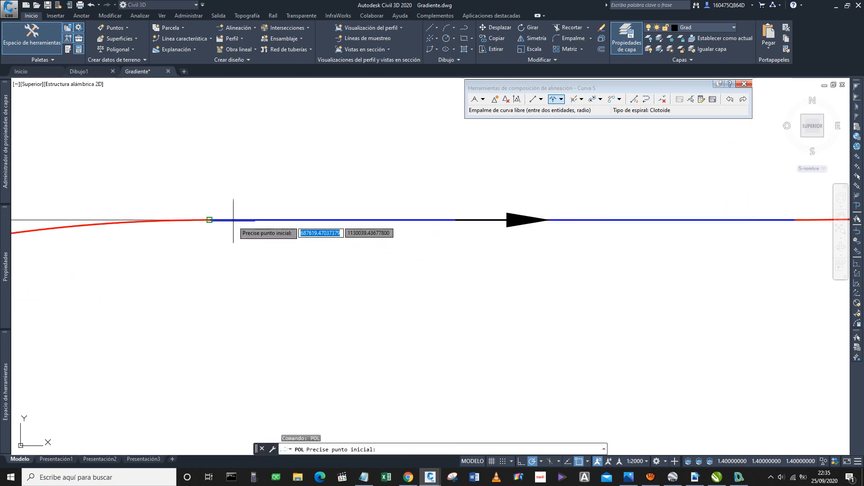
pyautogui.click(209, 220)
pyautogui.scroll(-6, 242, 236)
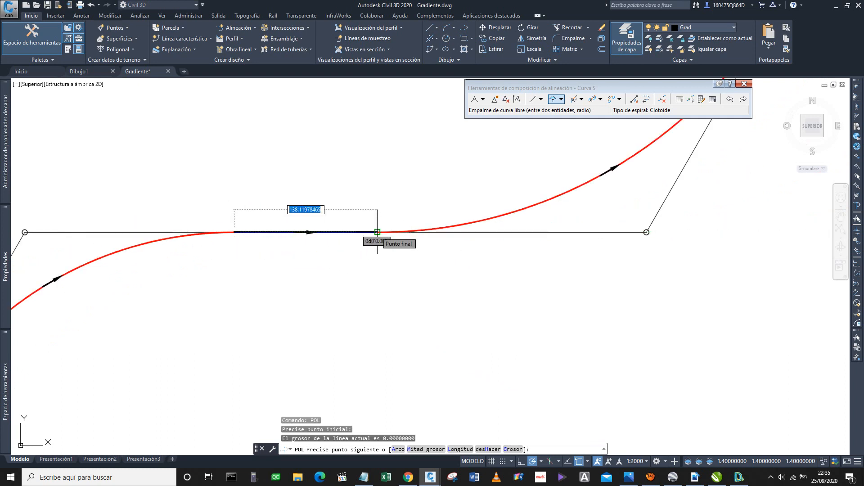
pyautogui.press('Escape')
pyautogui.click(739, 478)
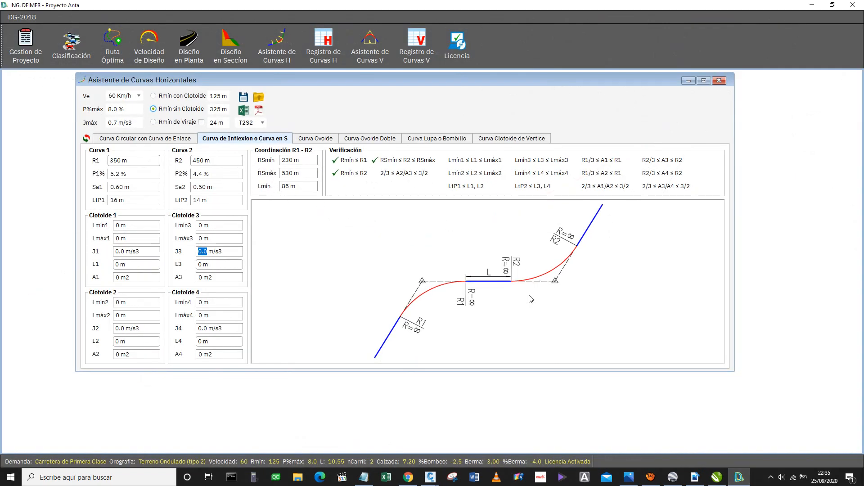
pyautogui.click(812, 5)
# Step: Examine the two S-curve alignments, with and without clothoids, and the station labels along the intermediate clothoids
pyautogui.scroll(-2, 364, 233)
pyautogui.scroll(-2, 361, 233)
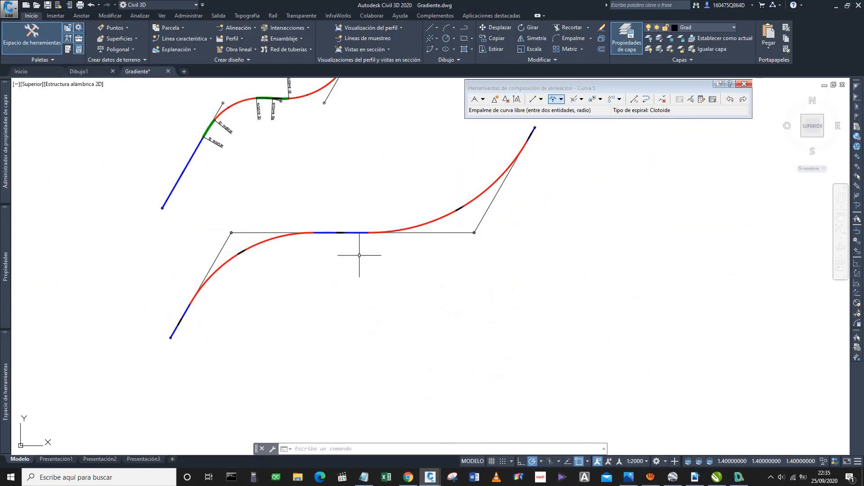
pyautogui.scroll(-2, 356, 277)
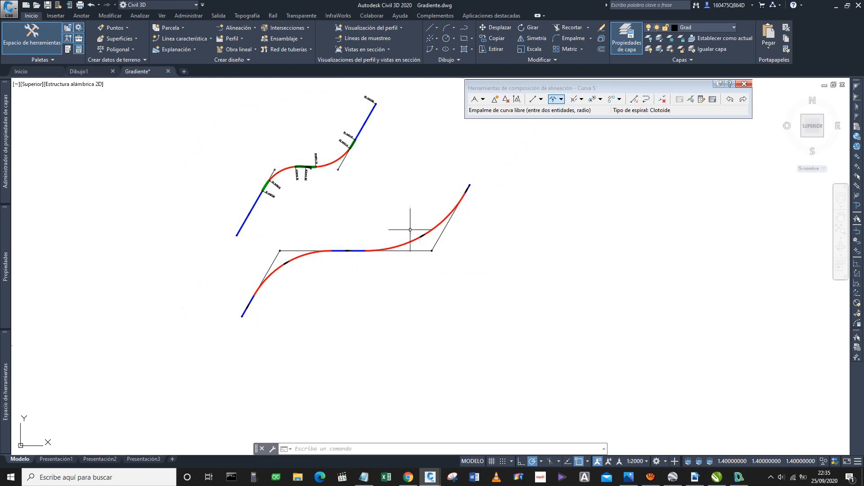
pyautogui.moveTo(297, 198); pyautogui.dragTo(349, 216, button='middle')
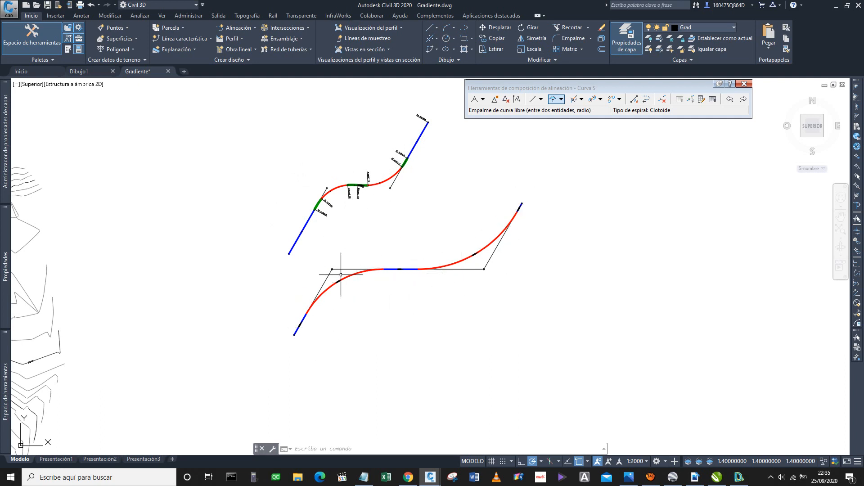
pyautogui.scroll(2, 335, 295)
pyautogui.scroll(-4, 351, 272)
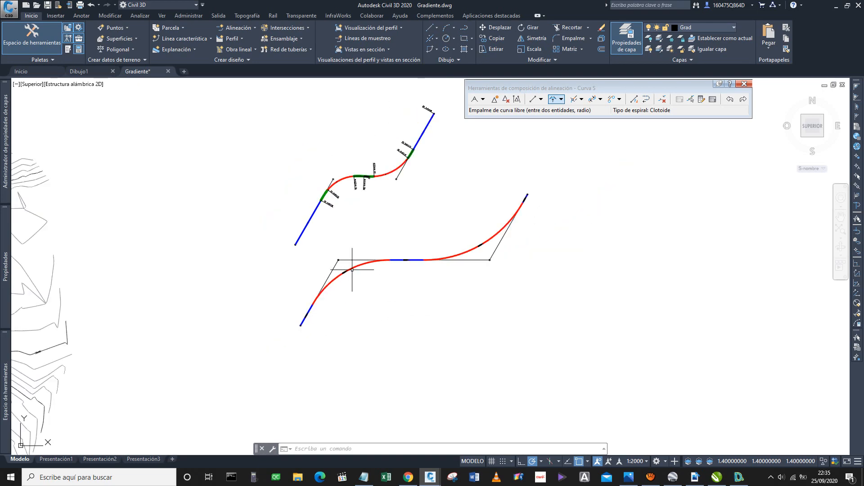
pyautogui.scroll(2, 253, 250)
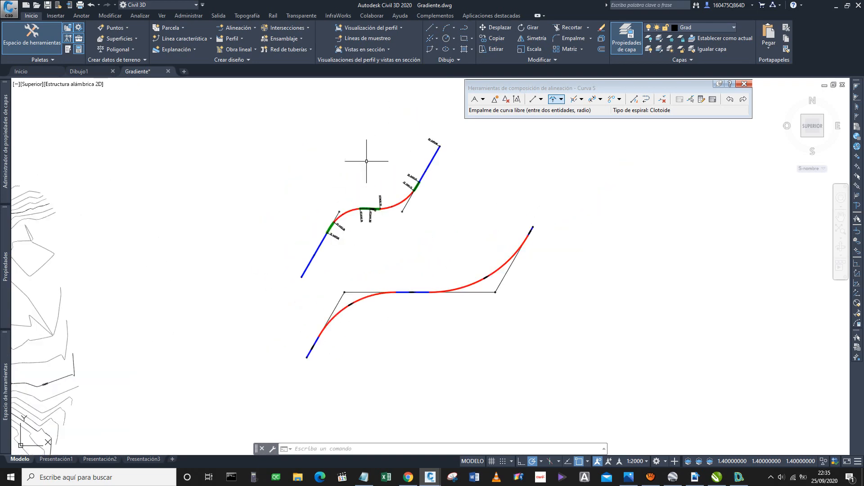
pyautogui.scroll(2, 406, 245)
pyautogui.scroll(-2, 424, 247)
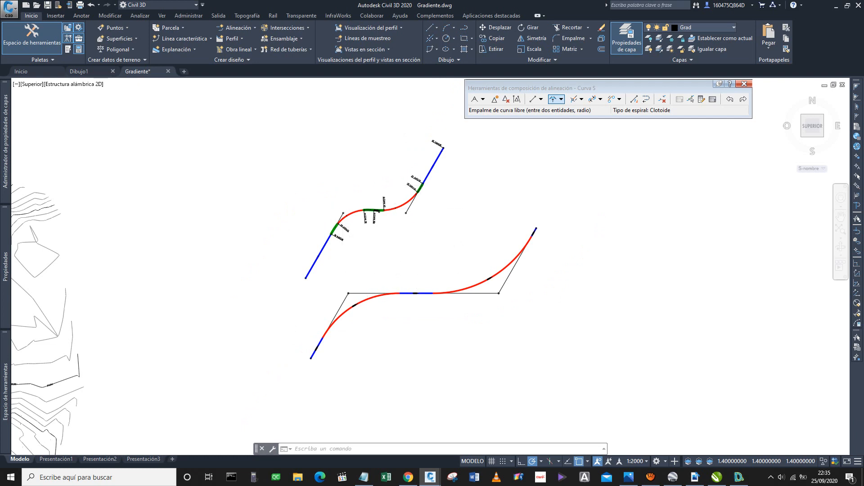
pyautogui.scroll(2, 396, 236)
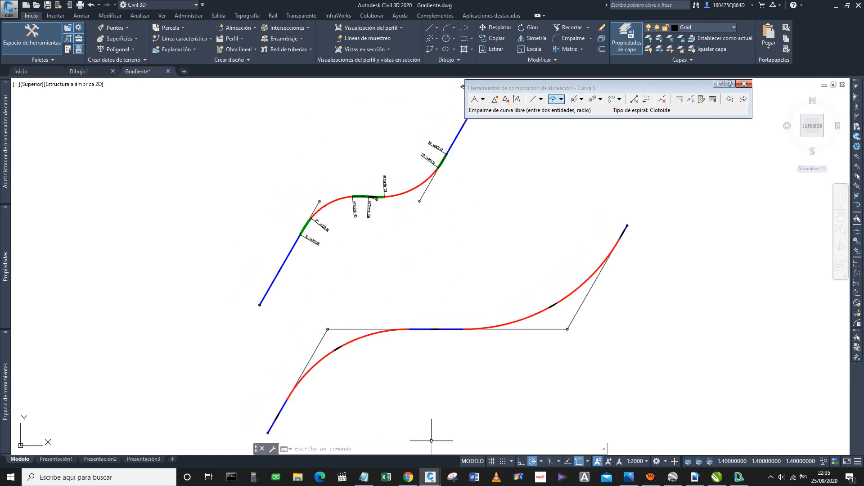
pyautogui.scroll(1, 554, 347)
pyautogui.scroll(-3, 547, 341)
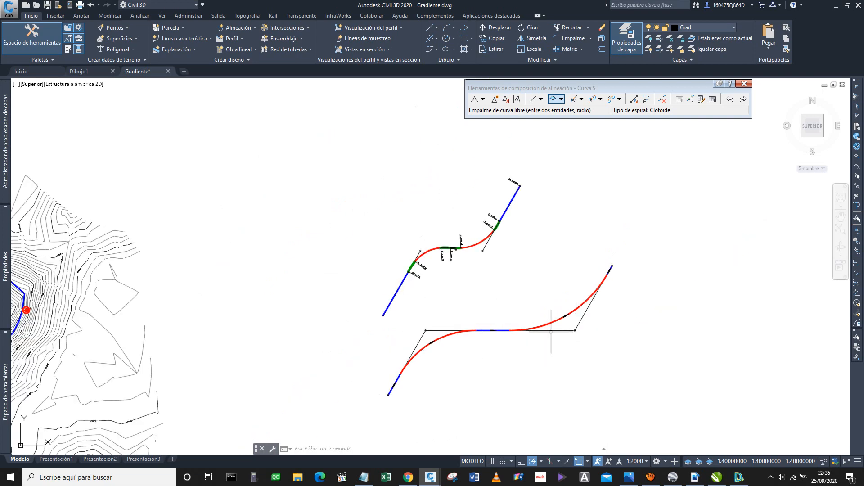
pyautogui.moveTo(553, 333); pyautogui.dragTo(416, 311, button='middle')
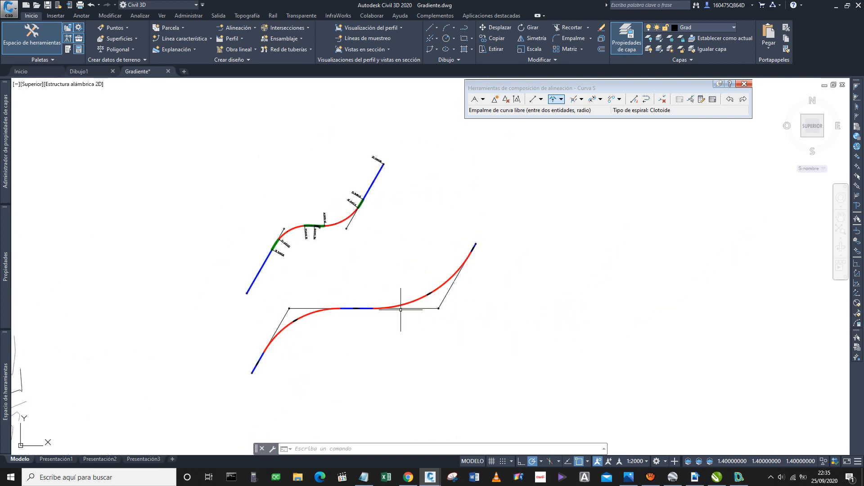
pyautogui.scroll(2, 325, 226)
pyautogui.scroll(2, 376, 196)
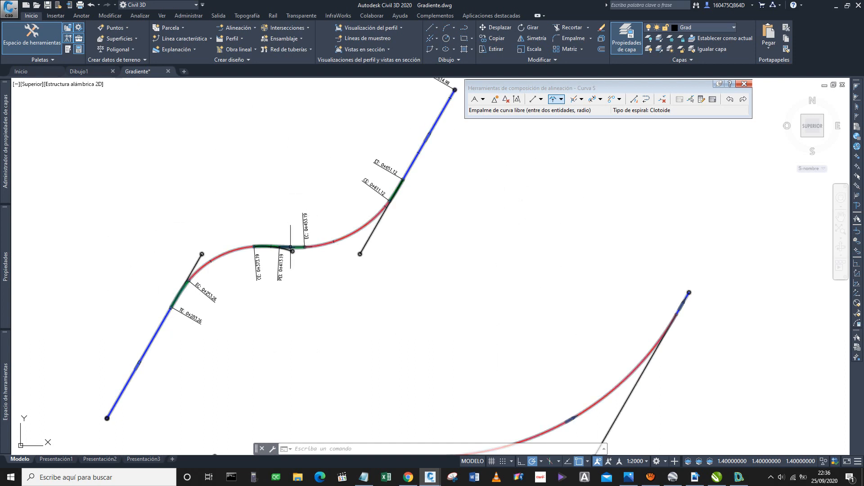
pyautogui.scroll(-2, 293, 252)
pyautogui.scroll(4, 280, 292)
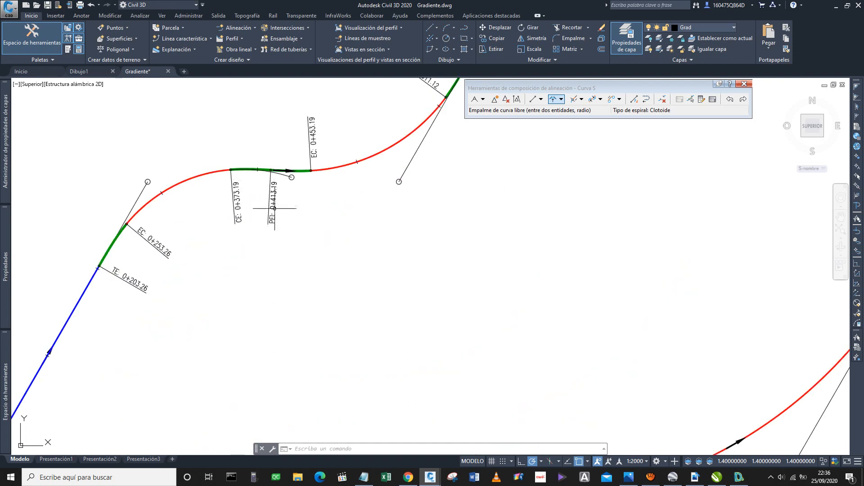
pyautogui.scroll(4, 273, 171)
pyautogui.scroll(-6, 263, 230)
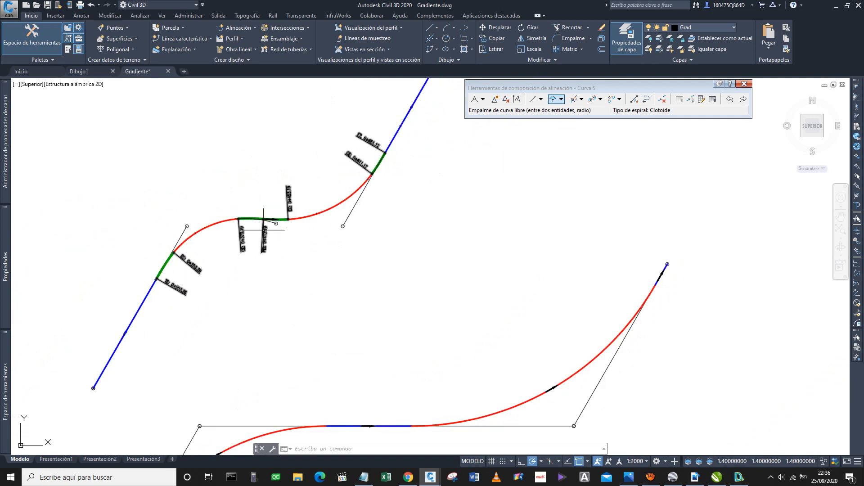
pyautogui.moveTo(344, 245); pyautogui.dragTo(452, 264, button='middle')
pyautogui.scroll(2, 408, 268)
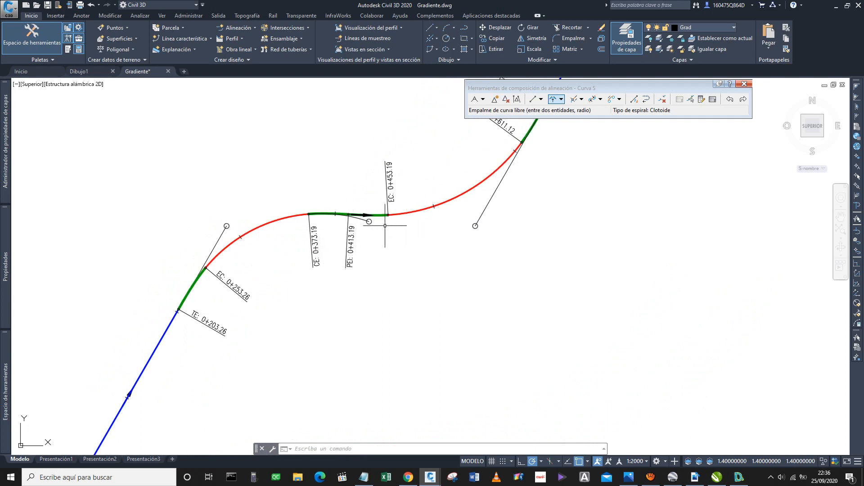
pyautogui.scroll(-2, 351, 256)
pyautogui.moveTo(352, 255); pyautogui.dragTo(304, 266, button='middle')
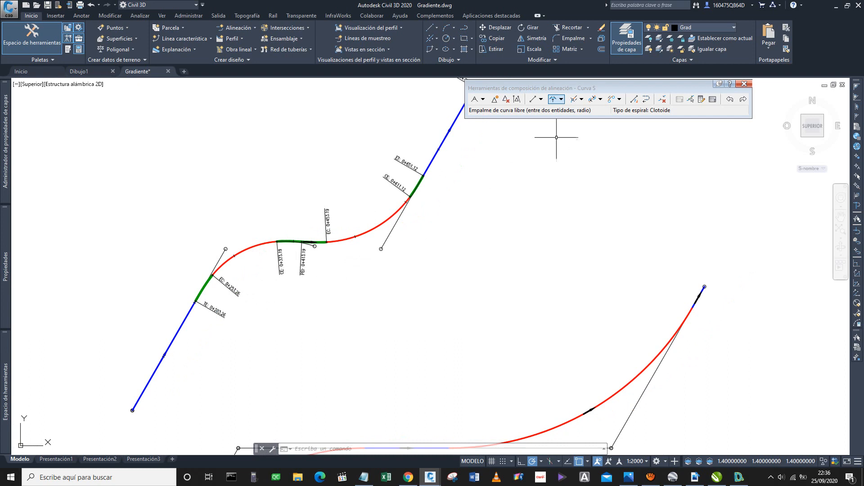
# Step: Locate the free S-curve with transitions command between two tangents, and compare both finished alignments
pyautogui.click(601, 100)
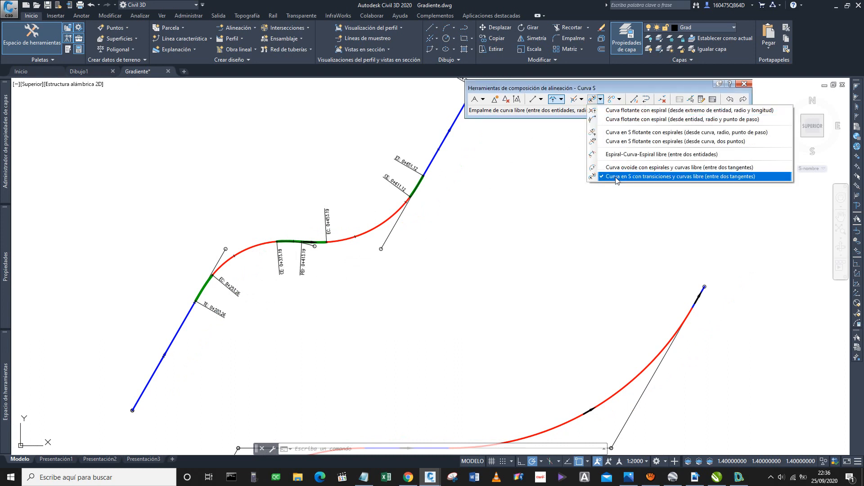
pyautogui.click(697, 177)
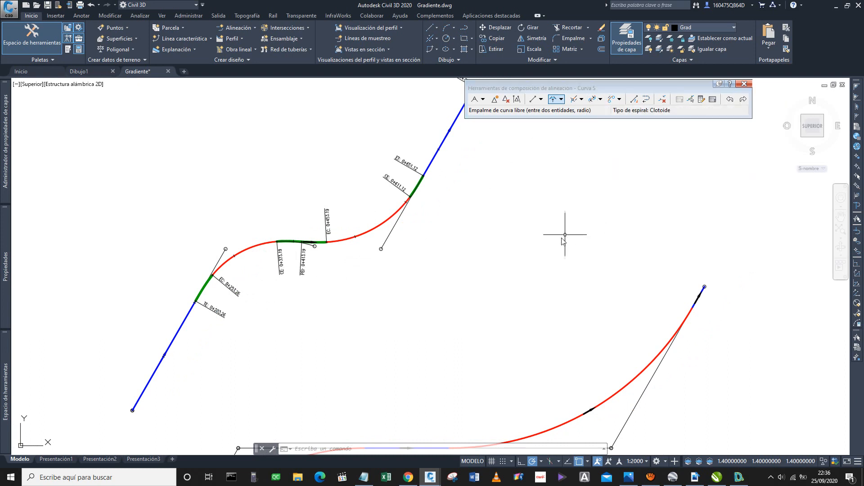
pyautogui.scroll(-2, 448, 181)
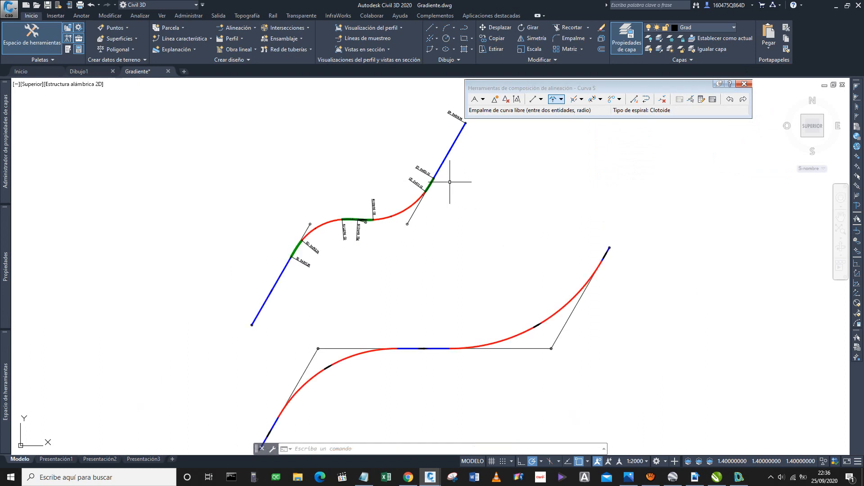
pyautogui.moveTo(447, 181); pyautogui.dragTo(427, 178, button='middle')
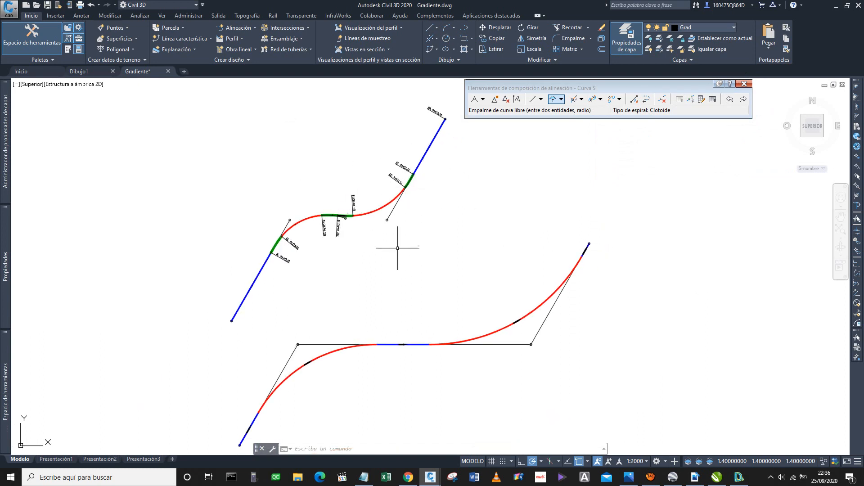
pyautogui.moveTo(418, 235); pyautogui.dragTo(412, 217, button='middle')
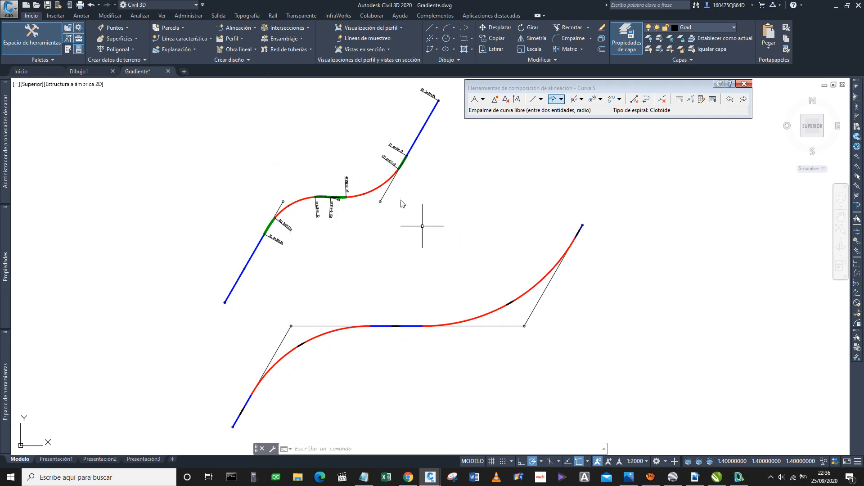
# Step: In DG-2018, select Rmín con Clotoide and set R1 to 150 m, R2 to 180 m, L1 to 50 m, and L2, L3 and L4 to 40 m
pyautogui.click(740, 480)
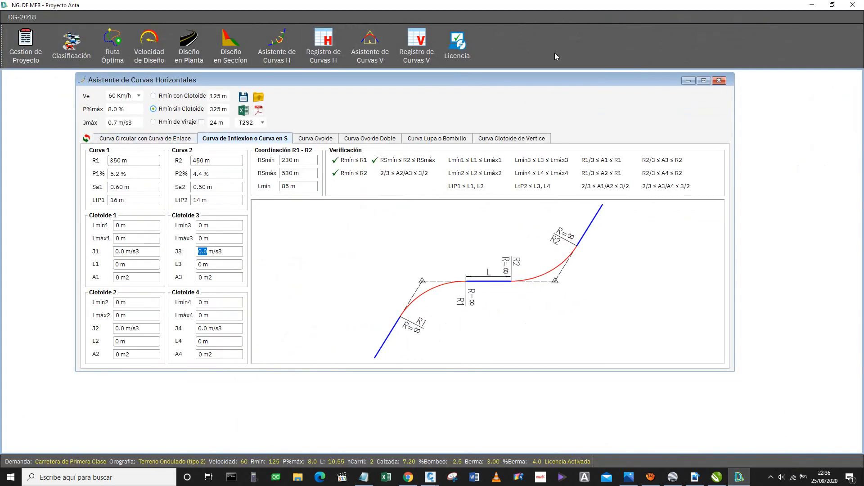
pyautogui.click(178, 97)
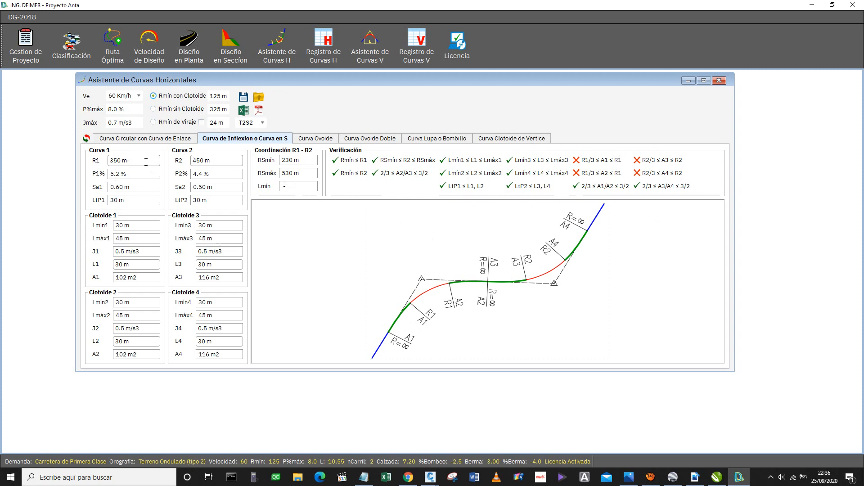
pyautogui.scroll(-3, 146, 162)
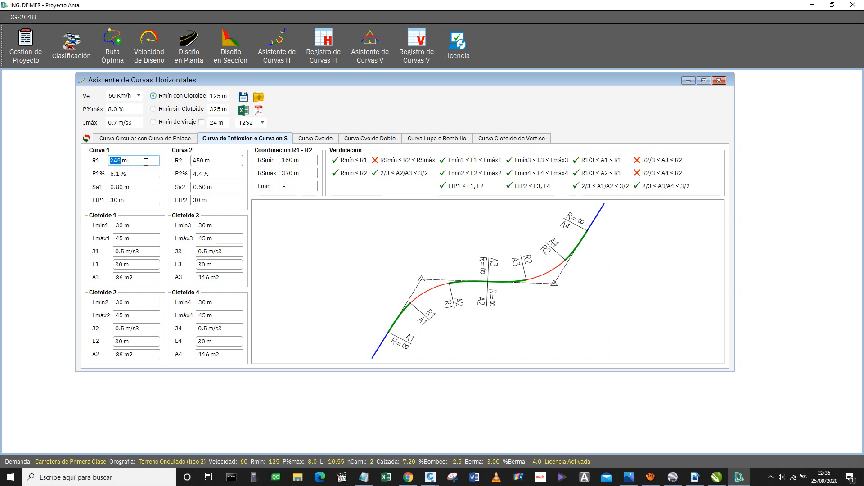
pyautogui.write('150')
pyautogui.click(223, 158)
pyautogui.write('180')
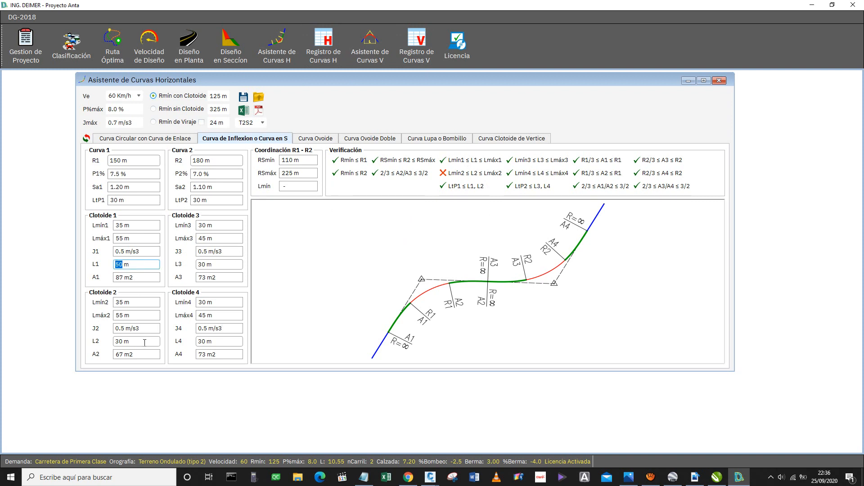
pyautogui.scroll(2, 144, 343)
pyautogui.scroll(2, 227, 270)
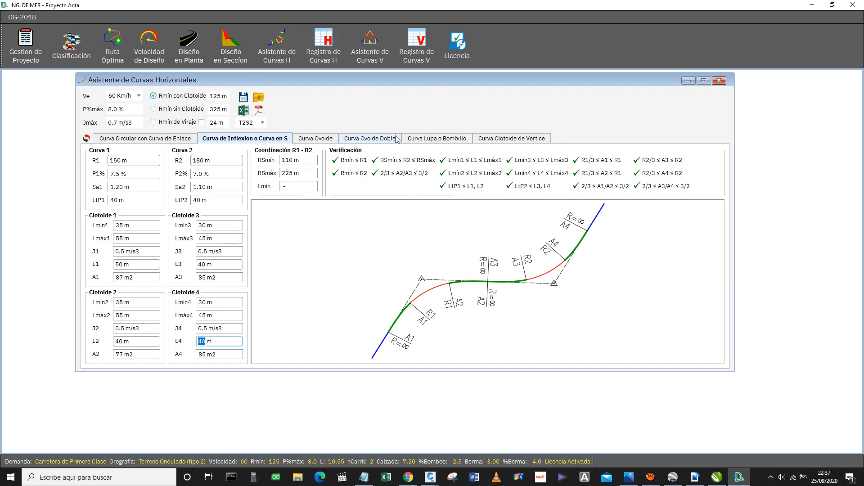
# Step: Export the S-curve data to Excel as Curvas Horizontales - S .xlsx in the Informes folder, without replacing the existing report
pyautogui.click(243, 110)
pyautogui.click(594, 371)
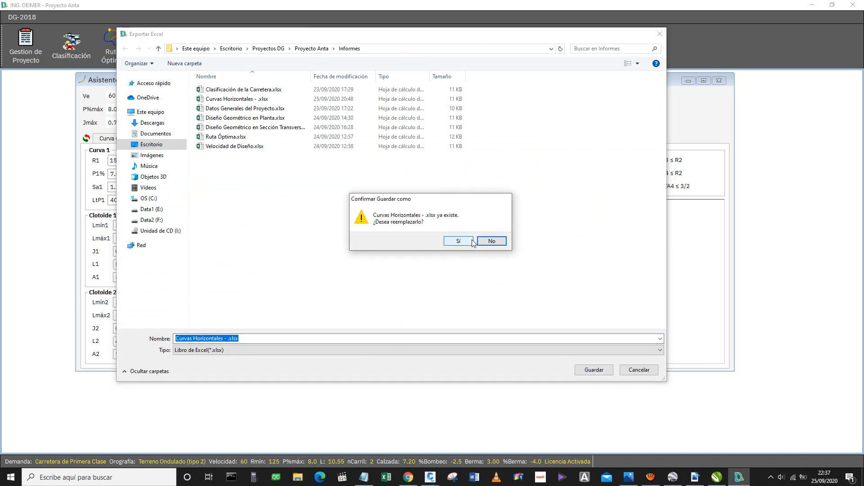
pyautogui.click(491, 241)
pyautogui.click(240, 341)
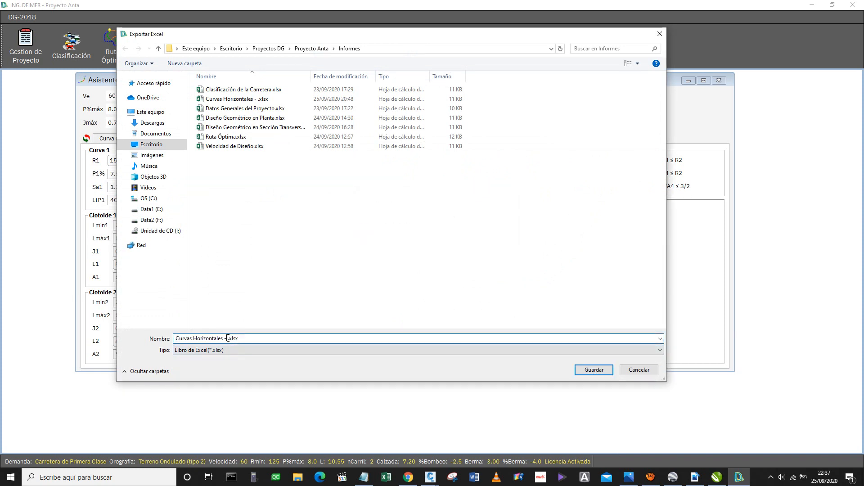
pyautogui.click(589, 375)
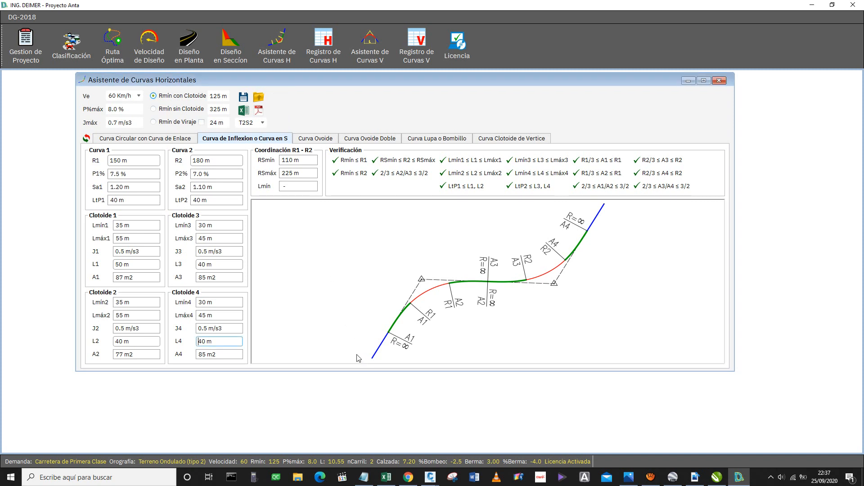
# Step: Switch to the exported Curvas Horizontales - S .xlsx in Excel, review its S-curve table, and place it beside the DG-2018 assistant
pyautogui.click(386, 476)
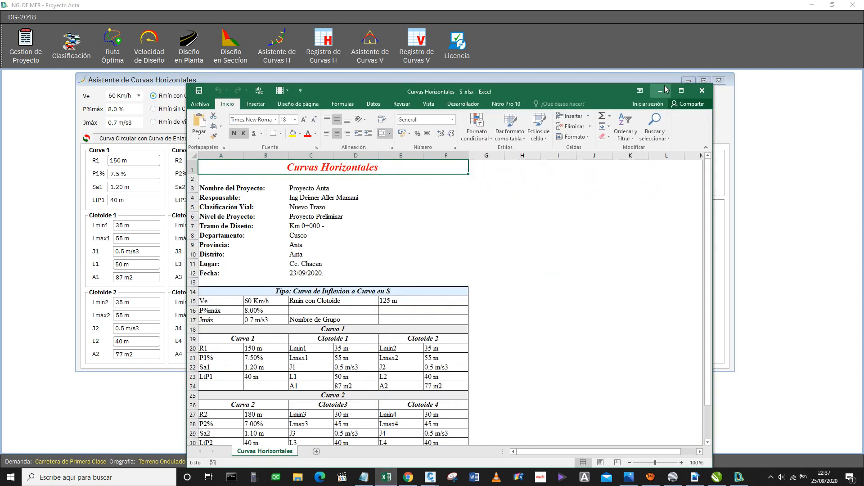
pyautogui.click(704, 91)
pyautogui.scroll(-2, 270, 171)
pyautogui.scroll(1, 96, 180)
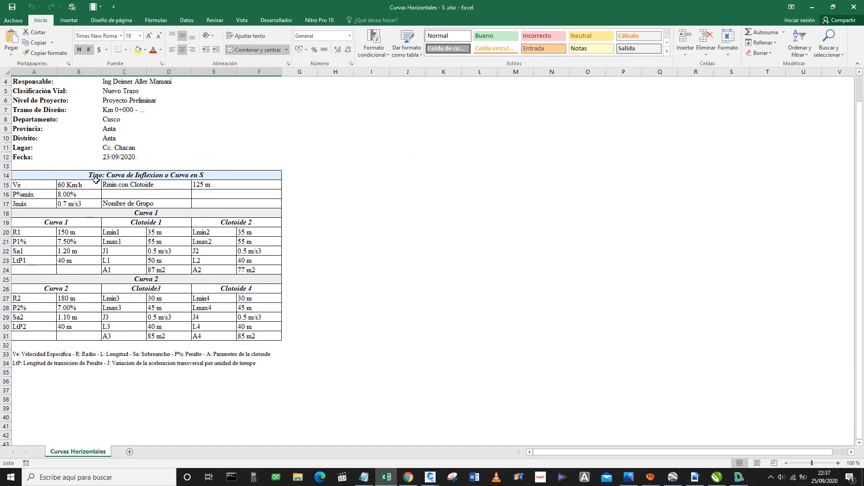
pyautogui.click(87, 177)
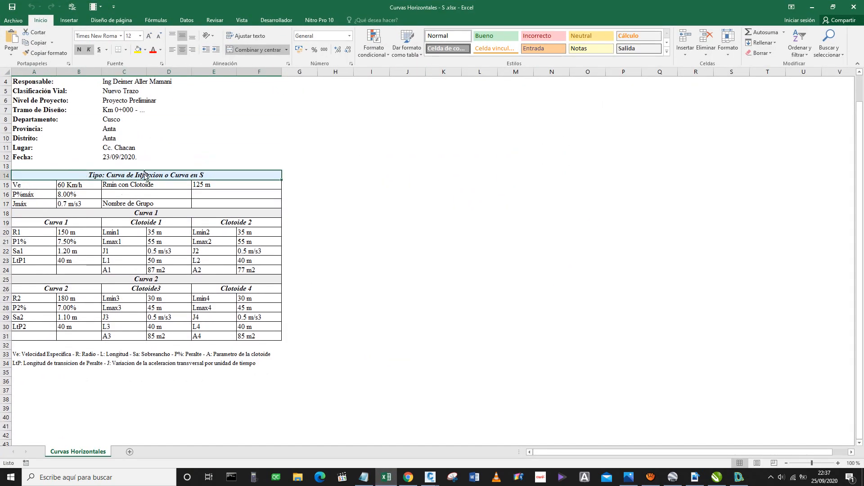
pyautogui.press('super+Right')
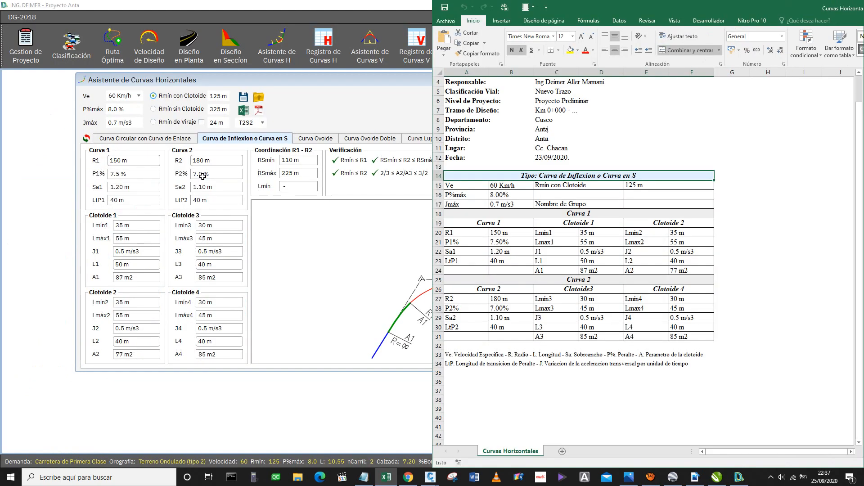
# Step: Arrange the horizontal curve assistant beside the Excel report and compare the general parameters Ve, P%máx and Jmáx
pyautogui.press('Return')
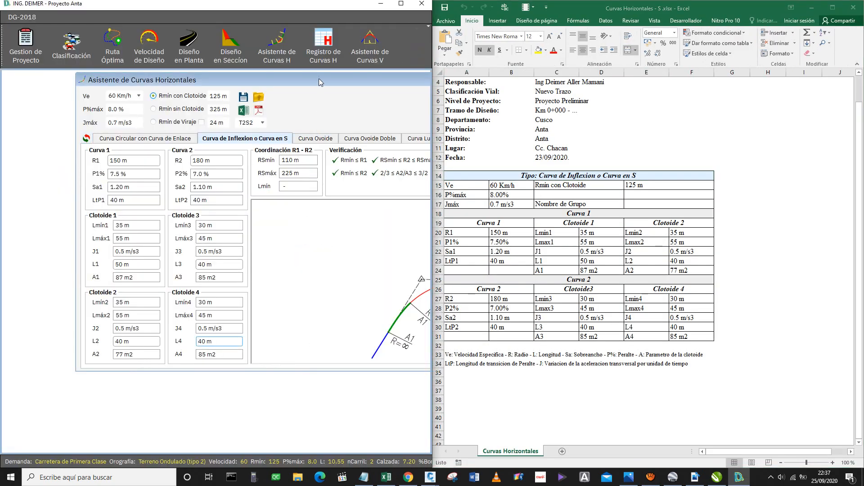
pyautogui.moveTo(319, 79); pyautogui.dragTo(360, 73)
pyautogui.click(576, 187)
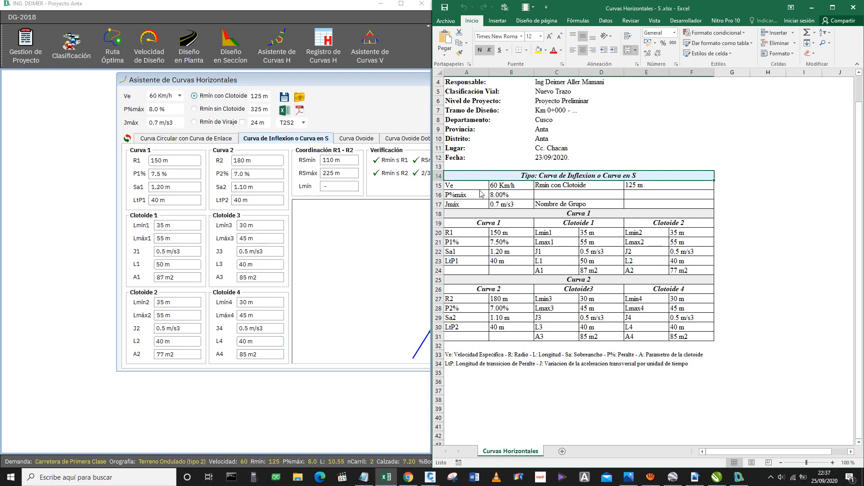
pyautogui.moveTo(471, 188); pyautogui.dragTo(500, 194)
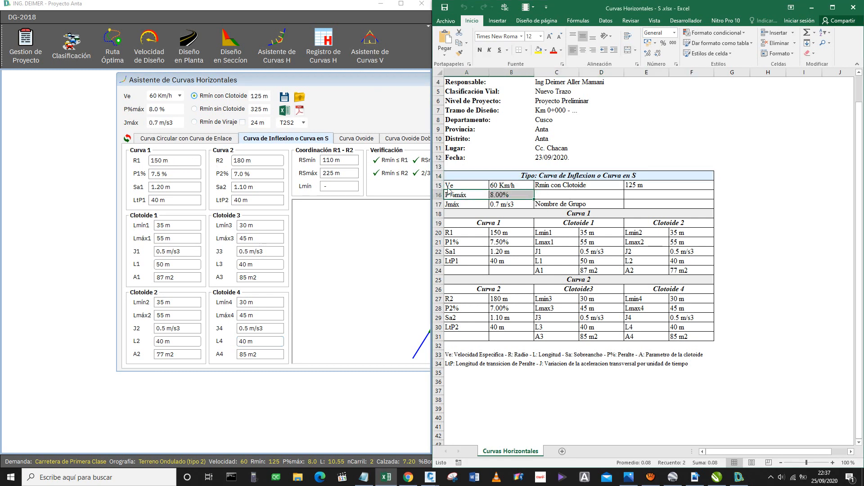
pyautogui.click(588, 224)
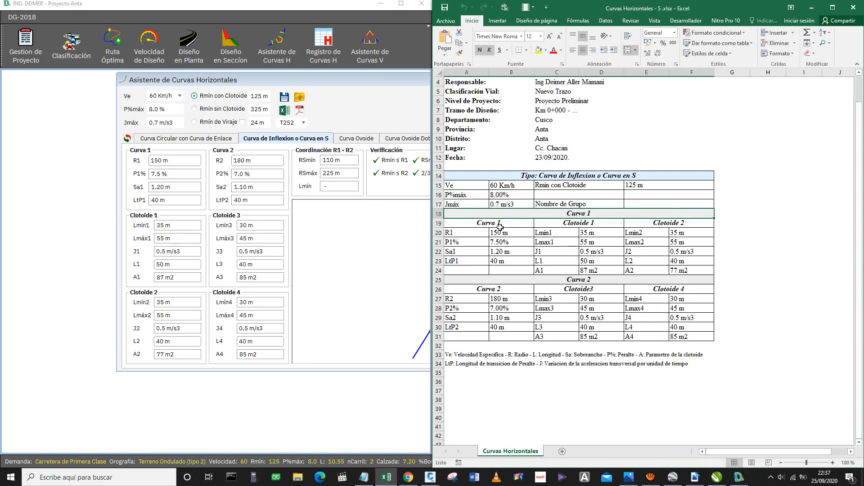
# Step: Compare the report's Curva 1, Clotoide 1 and Clotoide 2 blocks with the corresponding values in the DG-2018 assistant
pyautogui.moveTo(498, 225); pyautogui.dragTo(484, 273)
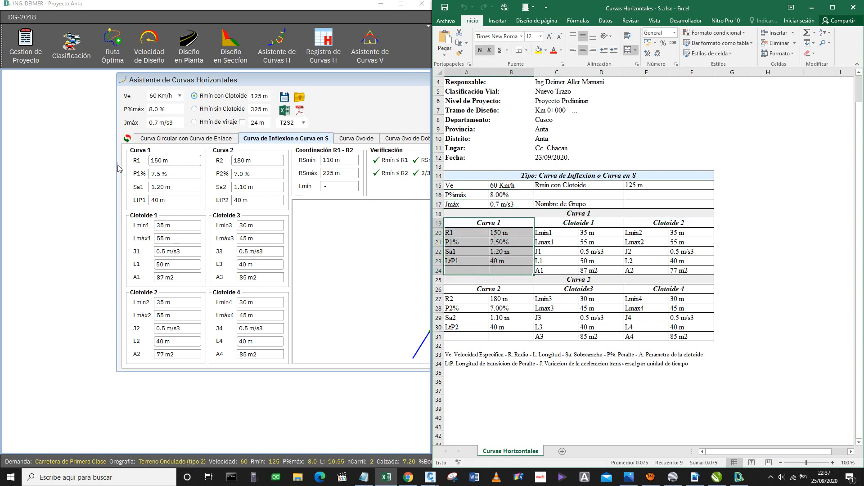
pyautogui.moveTo(578, 228); pyautogui.dragTo(599, 271)
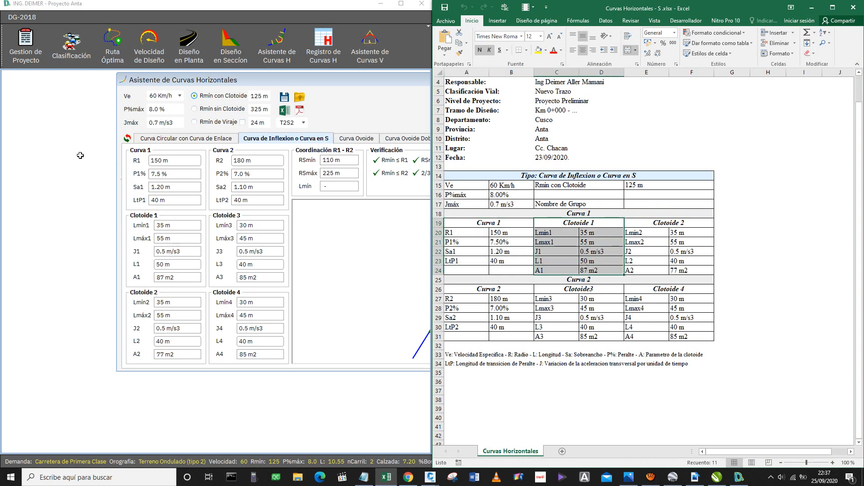
pyautogui.moveTo(642, 228); pyautogui.dragTo(648, 264)
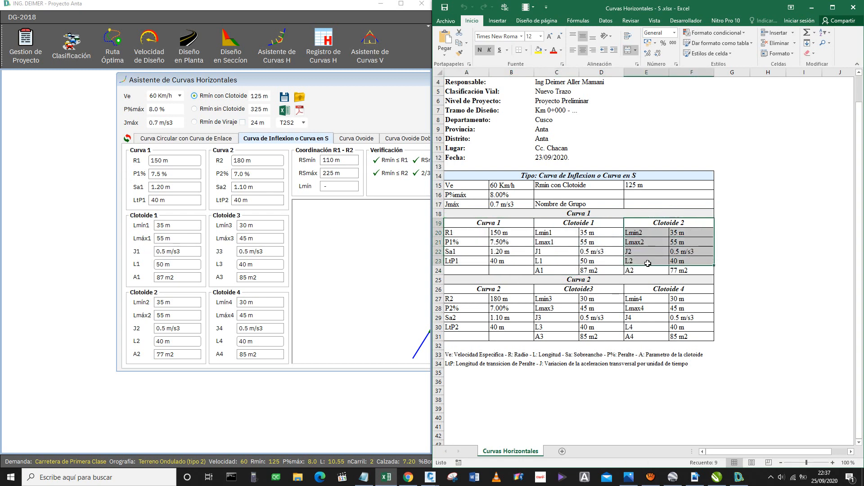
# Step: Check the report's Curva 2, Clotoide 3 and Clotoide 4 blocks against the assistant, and read the abbreviation notes below the table
pyautogui.moveTo(515, 290); pyautogui.dragTo(516, 332)
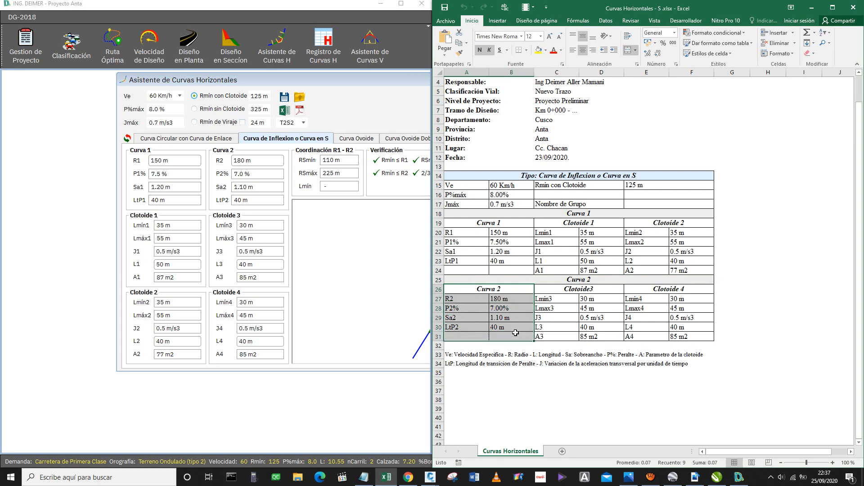
pyautogui.moveTo(568, 298); pyautogui.dragTo(574, 331)
pyautogui.moveTo(670, 290); pyautogui.dragTo(656, 335)
pyautogui.moveTo(456, 356); pyautogui.dragTo(697, 363)
pyautogui.click(590, 417)
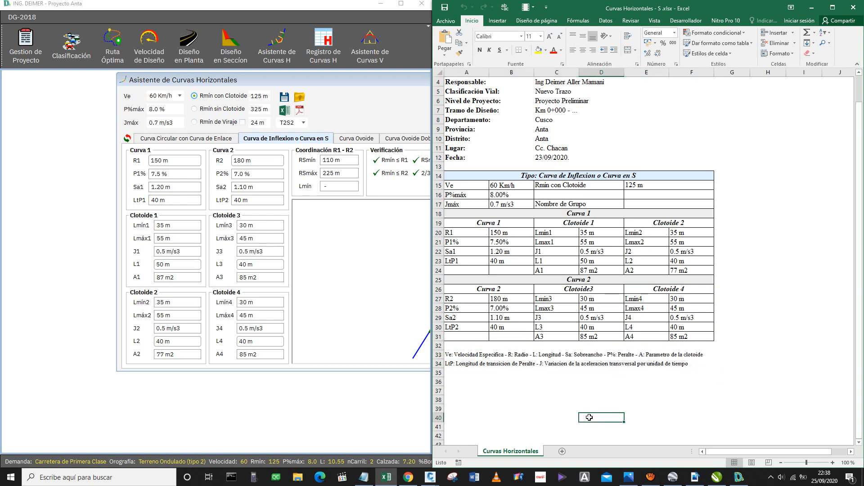
# Step: Close the Excel report, export the S-curve data from DG-2018 as Curvas Horizontales - .pdf in the Informes folder, and review the PDF
pyautogui.click(860, 8)
pyautogui.click(402, 4)
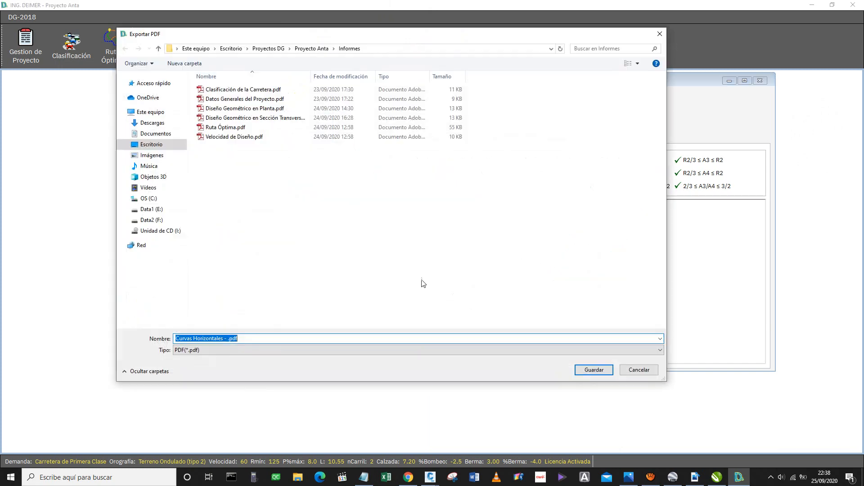
pyautogui.click(594, 371)
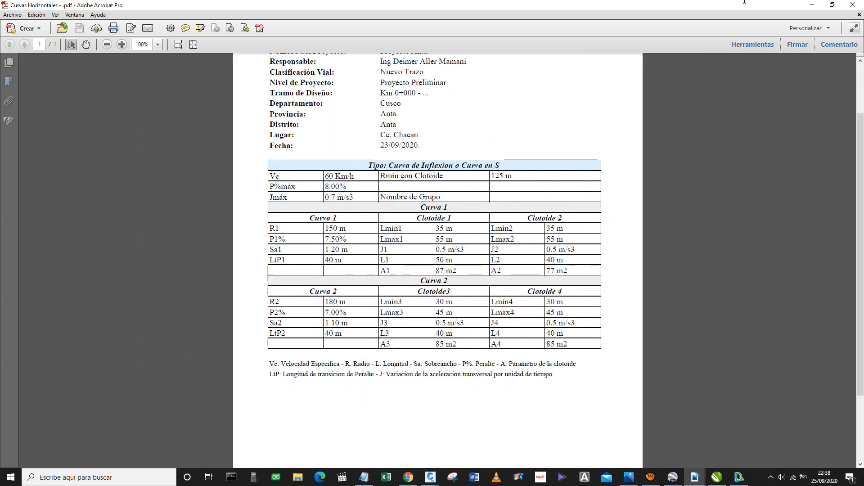
pyautogui.click(853, 4)
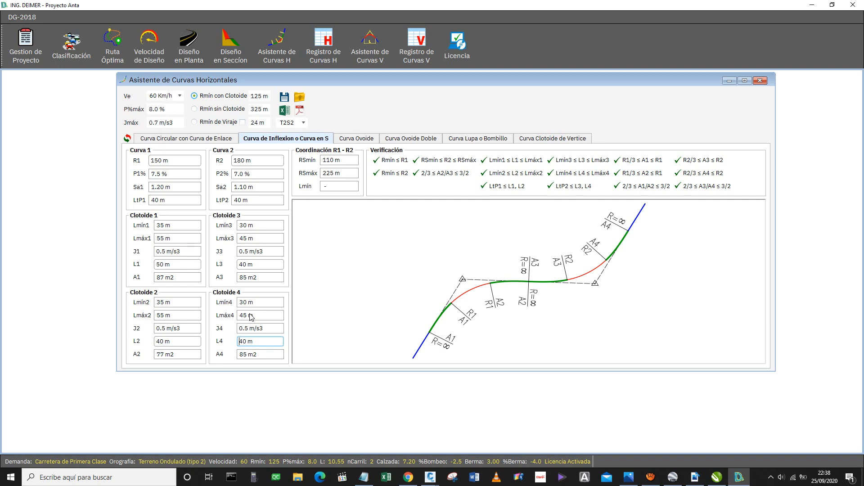
# Step: Minimize all open windows to show the desktop
pyautogui.press('super+d')
pyautogui.press('super+d')
pyautogui.press('super+d')
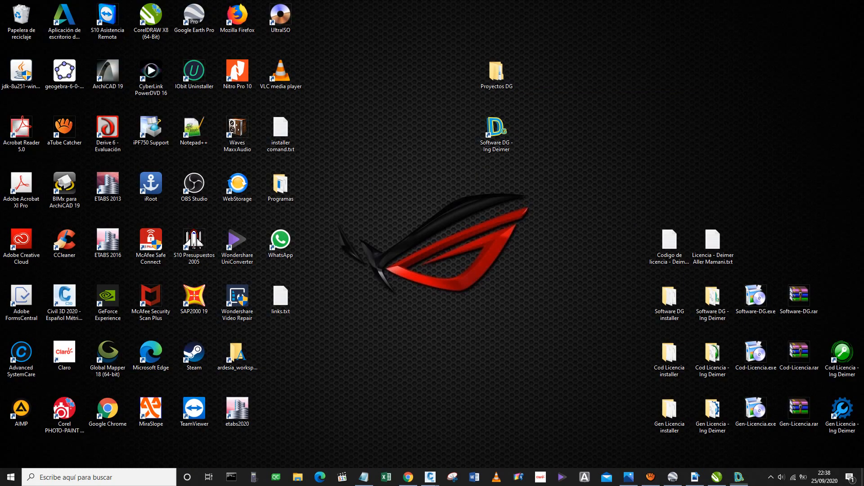